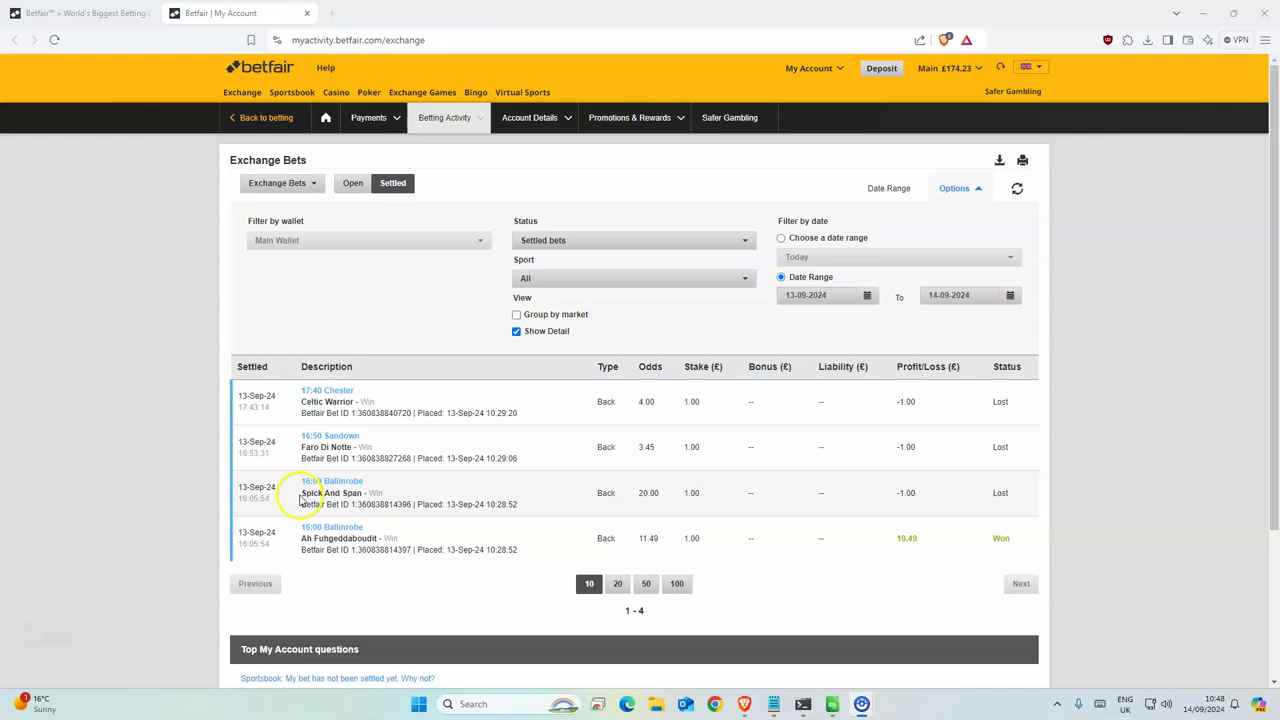
- Review the bet type, odds and stake of the settled 16:00 Ballinrobe bets on Spick And Span and Ah Fuhgeddaboudit
left_click_drag(700, 491, 603, 493)
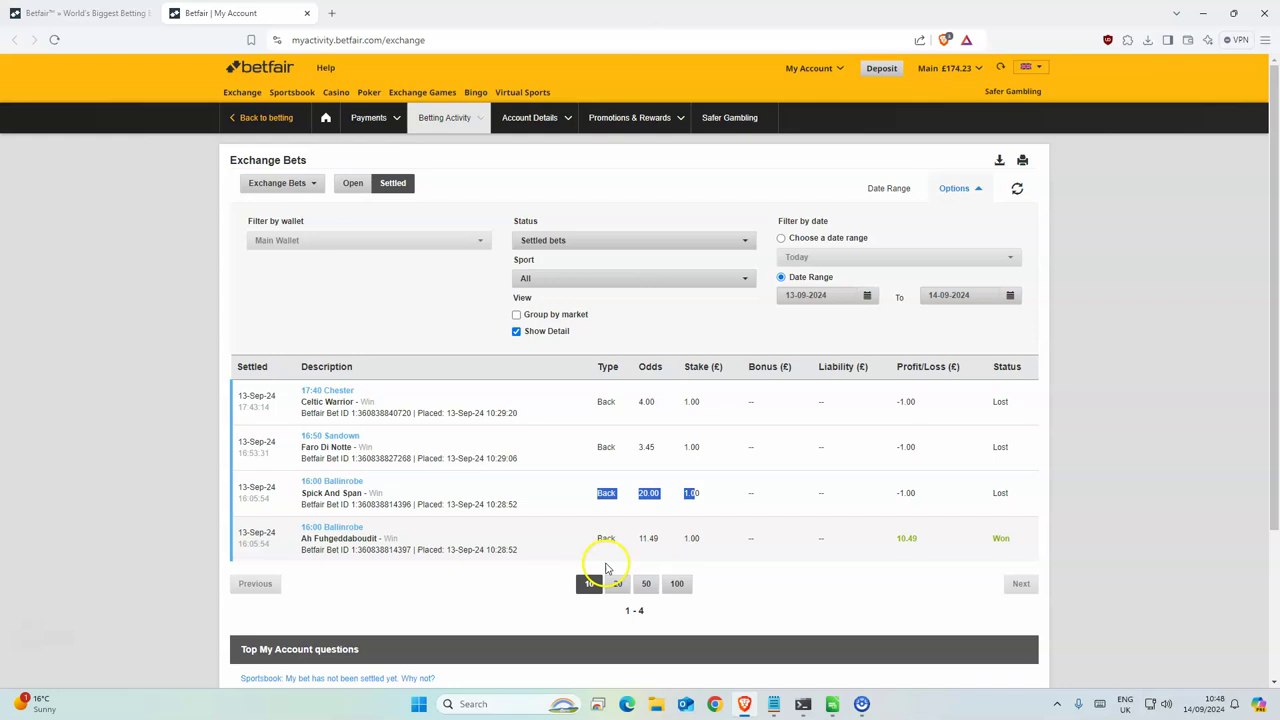
left_click_drag(698, 540, 596, 541)
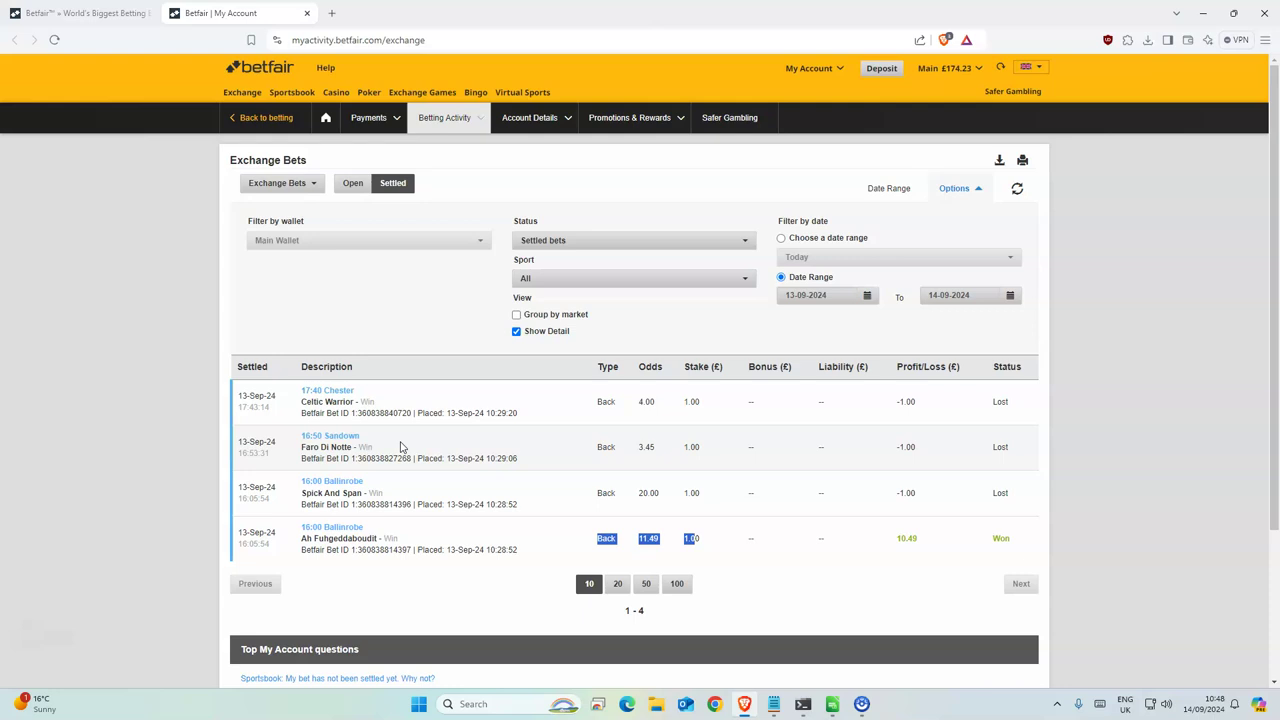
left_click(968, 84)
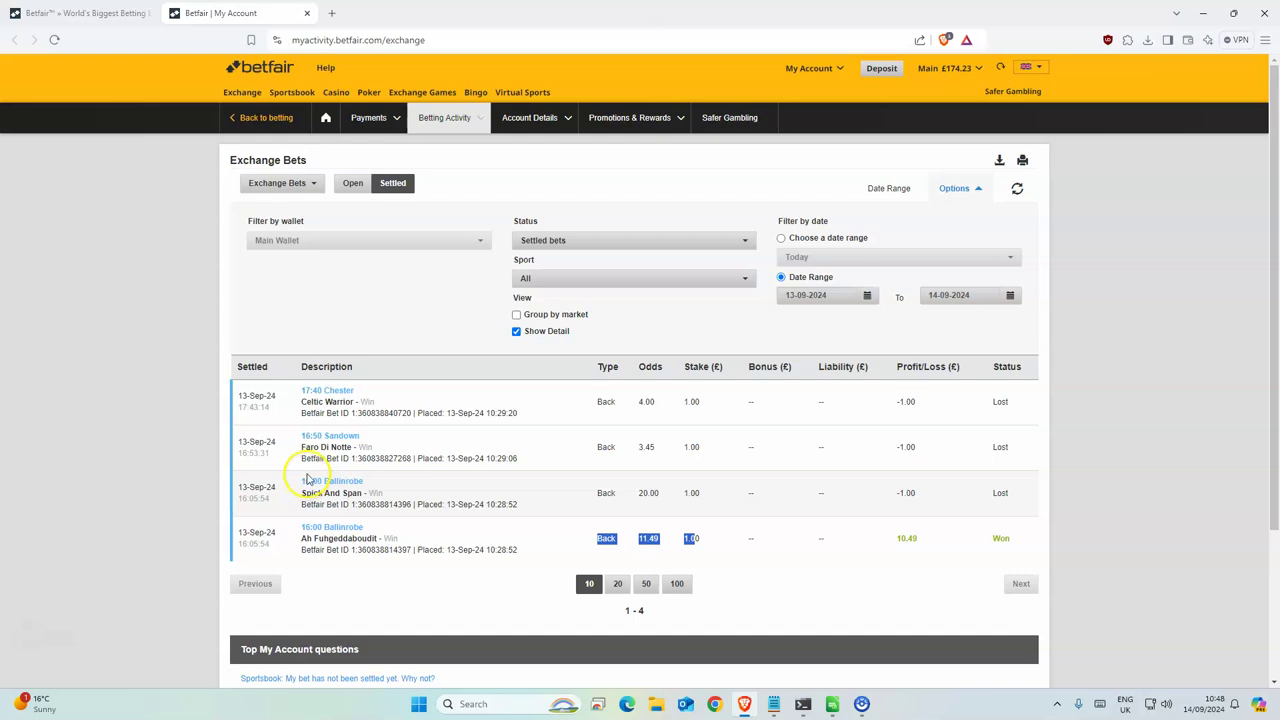
- Switch to the MergedDF.csv spreadsheet in LibreOffice Calc and sort the filtered rows by course name in descending order
key("alt+Tab")
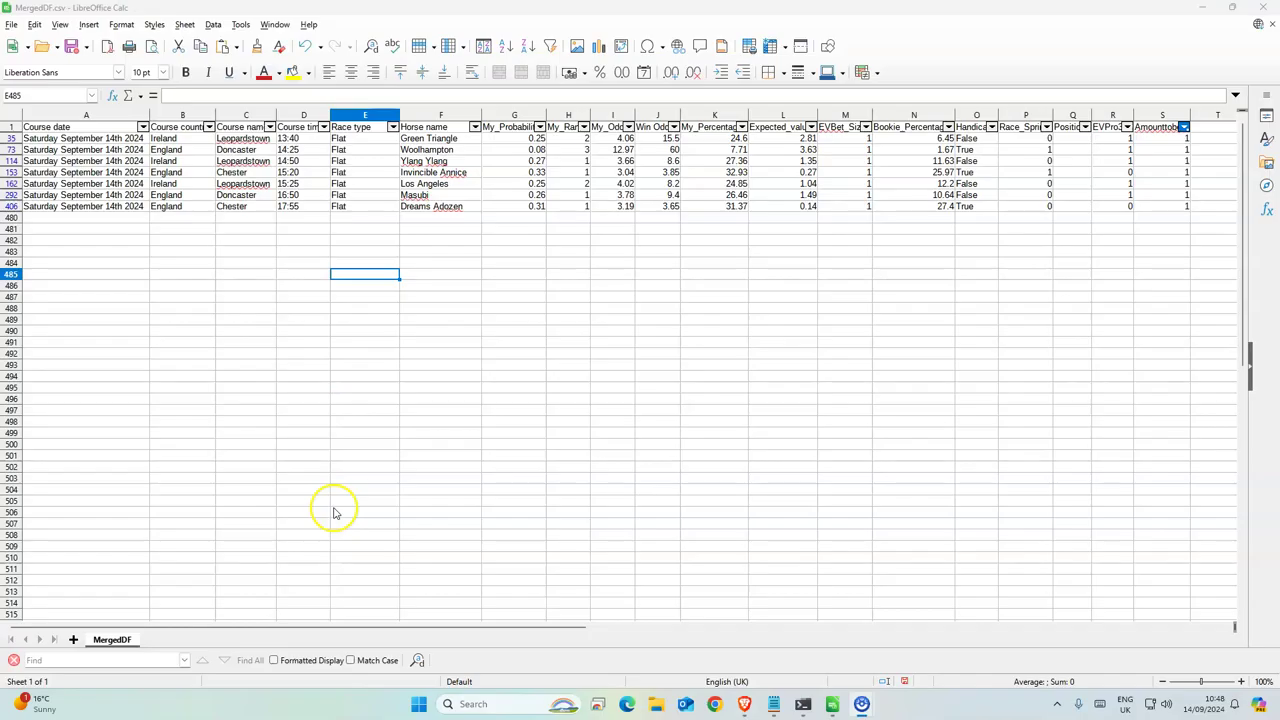
left_click(269, 127)
left_click(255, 156)
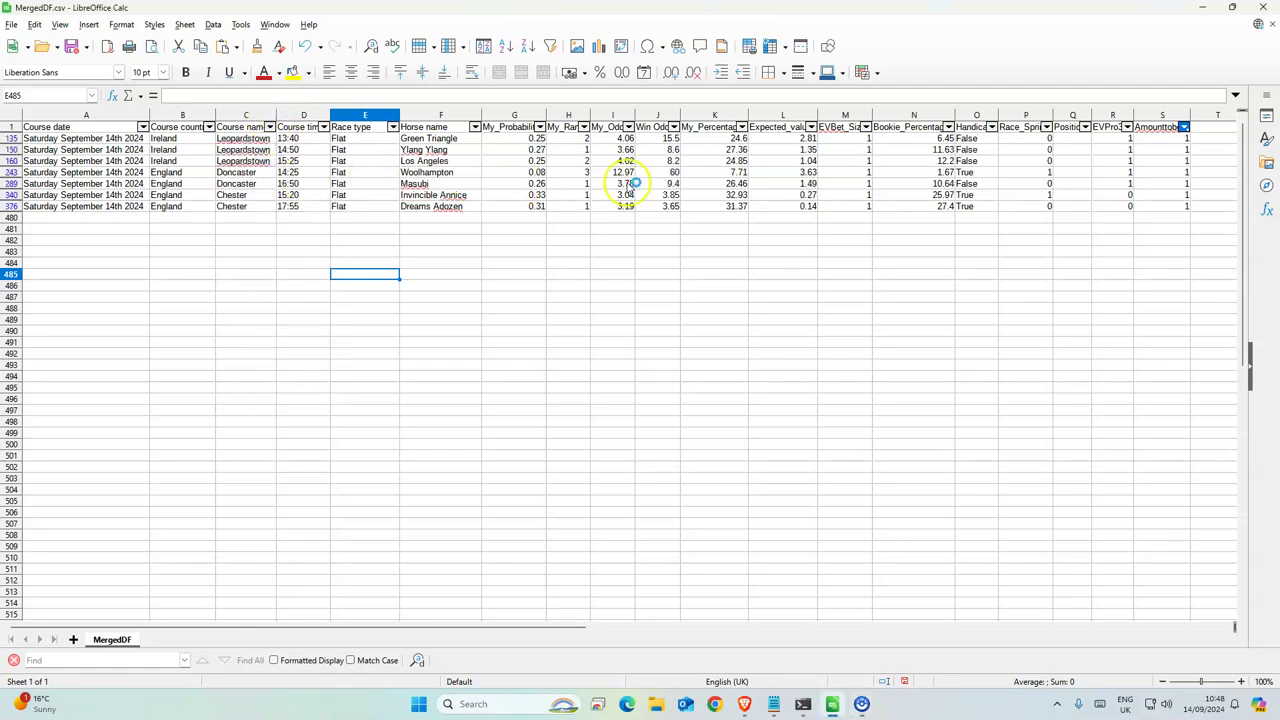
- Highlight the Win Odds cells of Woolhampton and Green Triangle in yellow
left_click_drag(676, 172, 245, 172)
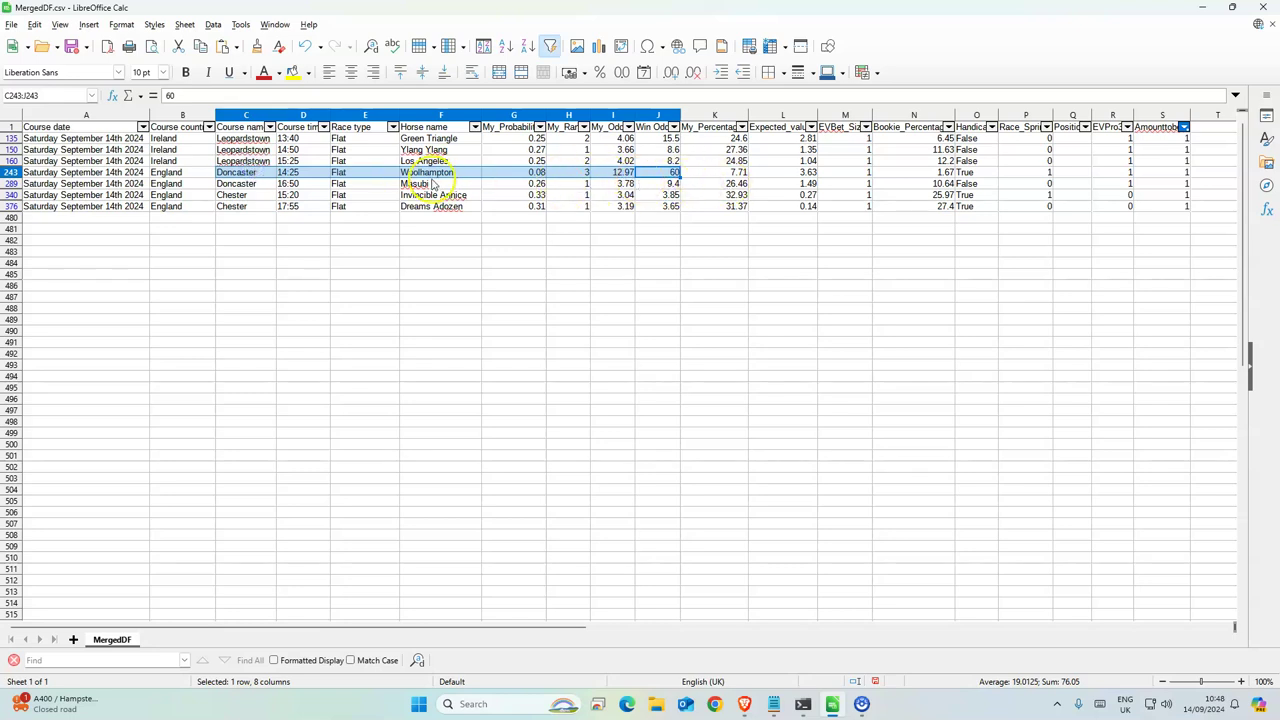
left_click(205, 172)
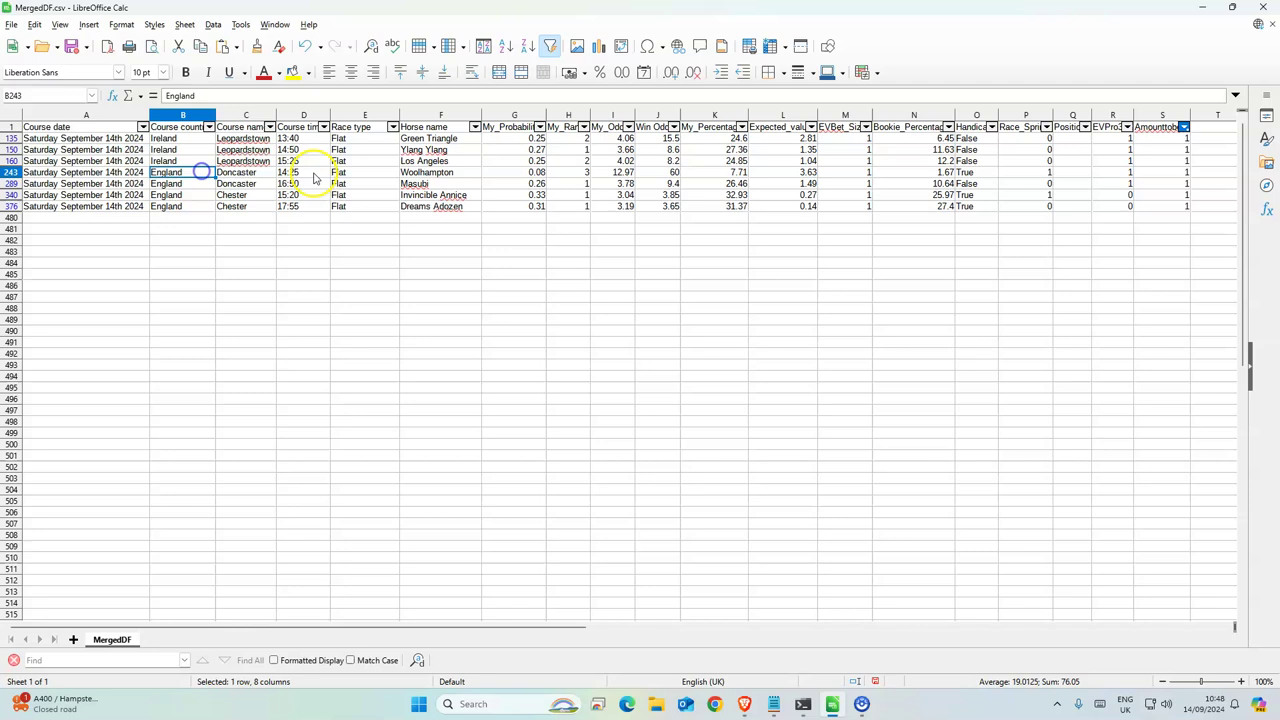
left_click(660, 175)
left_click(292, 72)
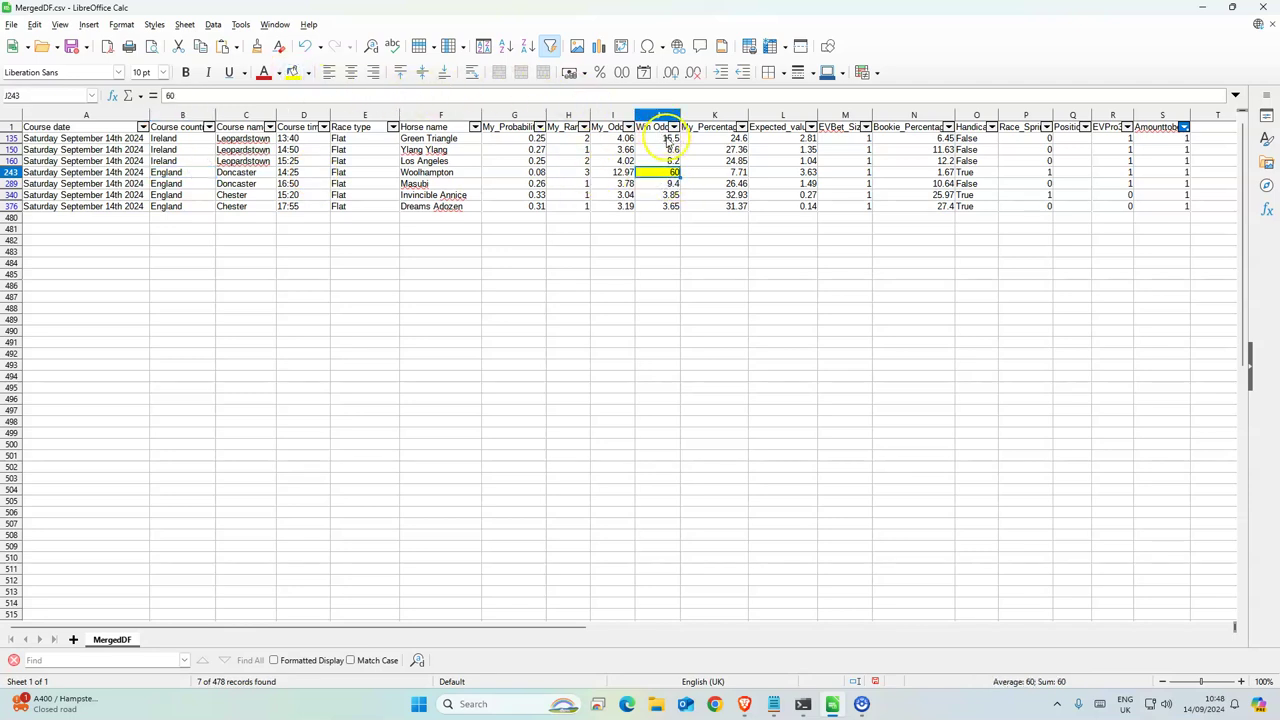
left_click(667, 139)
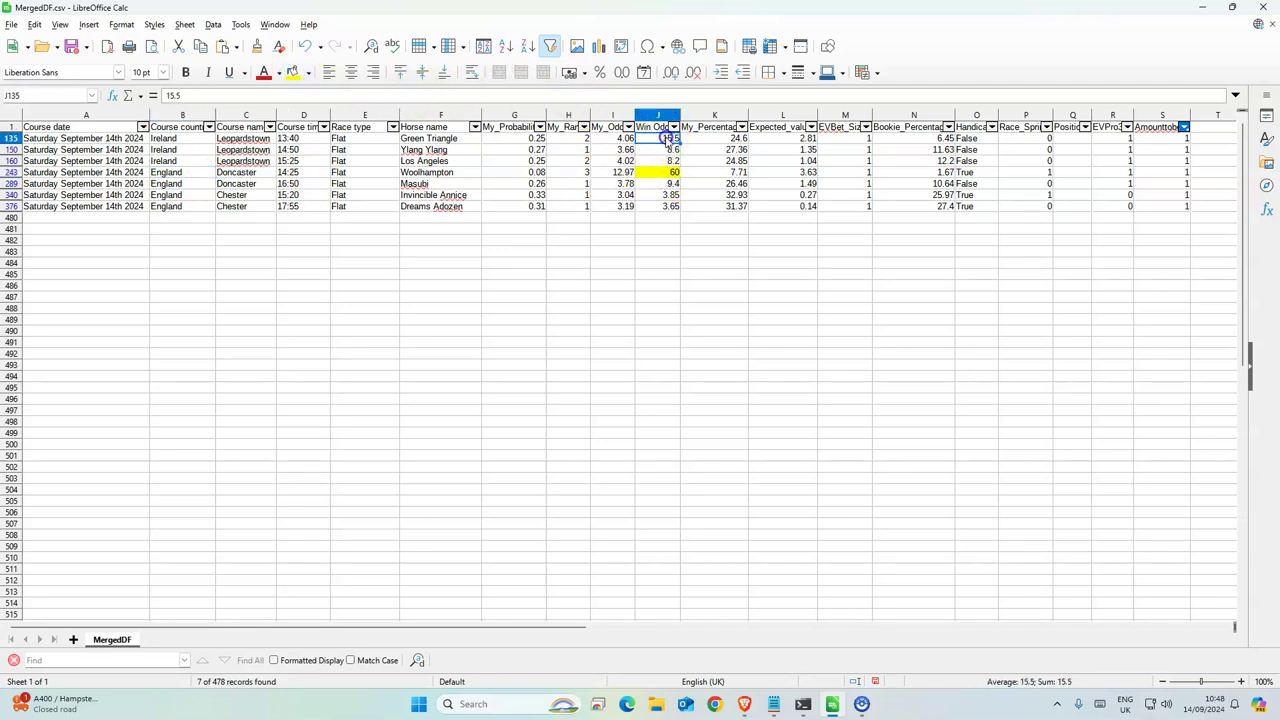
left_click(296, 72)
left_click(698, 276)
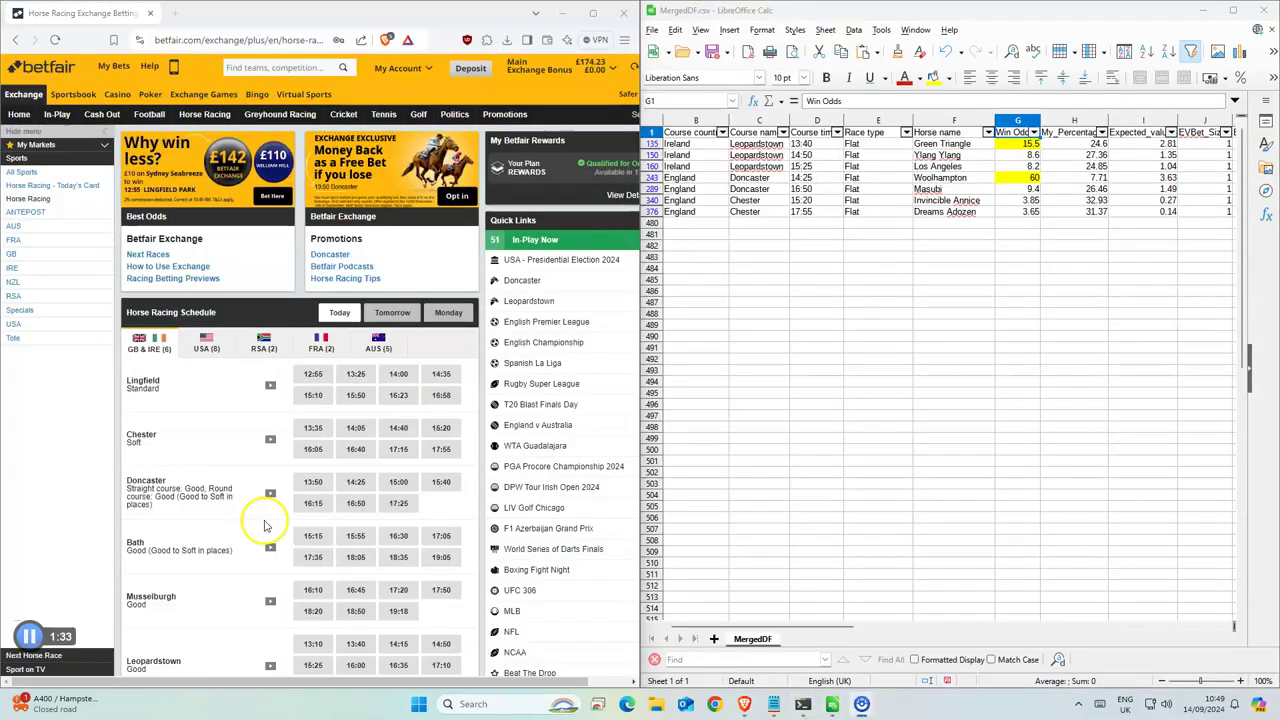
- On Betfair, open the 13:40 Leopardstown race and add a back bet on Green Triangle at odds 15.5 with a £1 stake
scroll(265, 525, "down", 1)
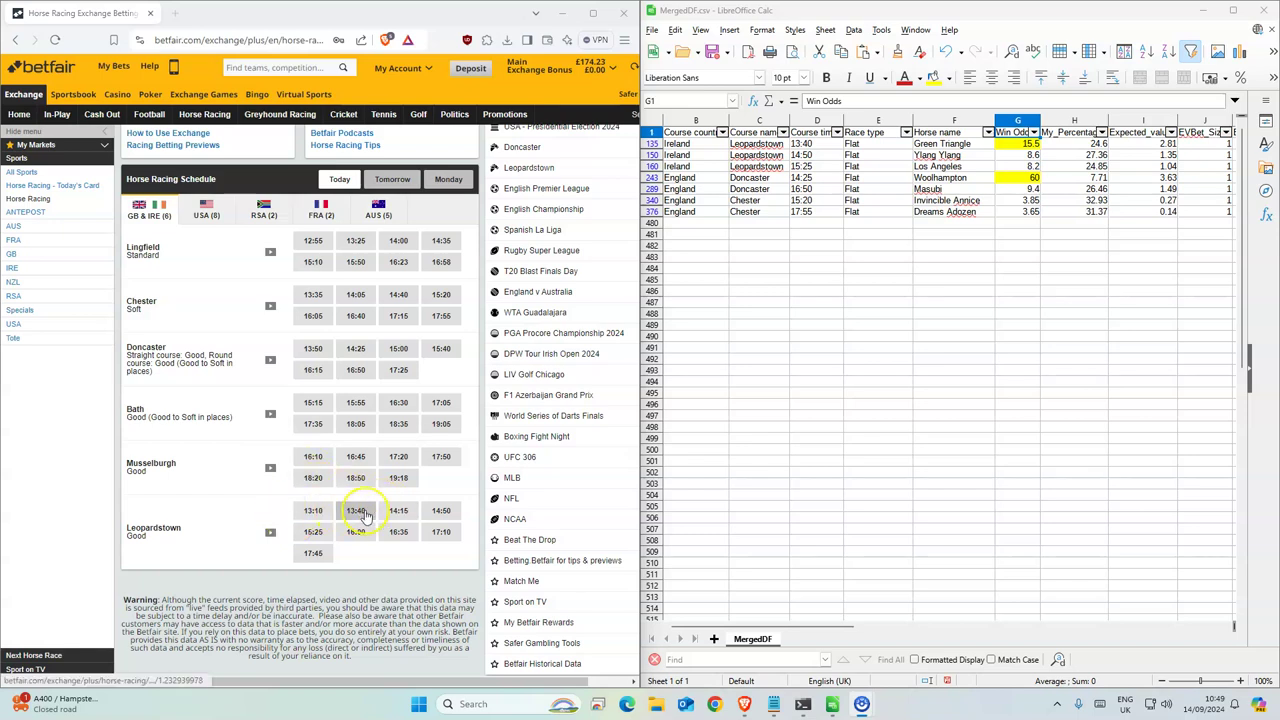
left_click(362, 512)
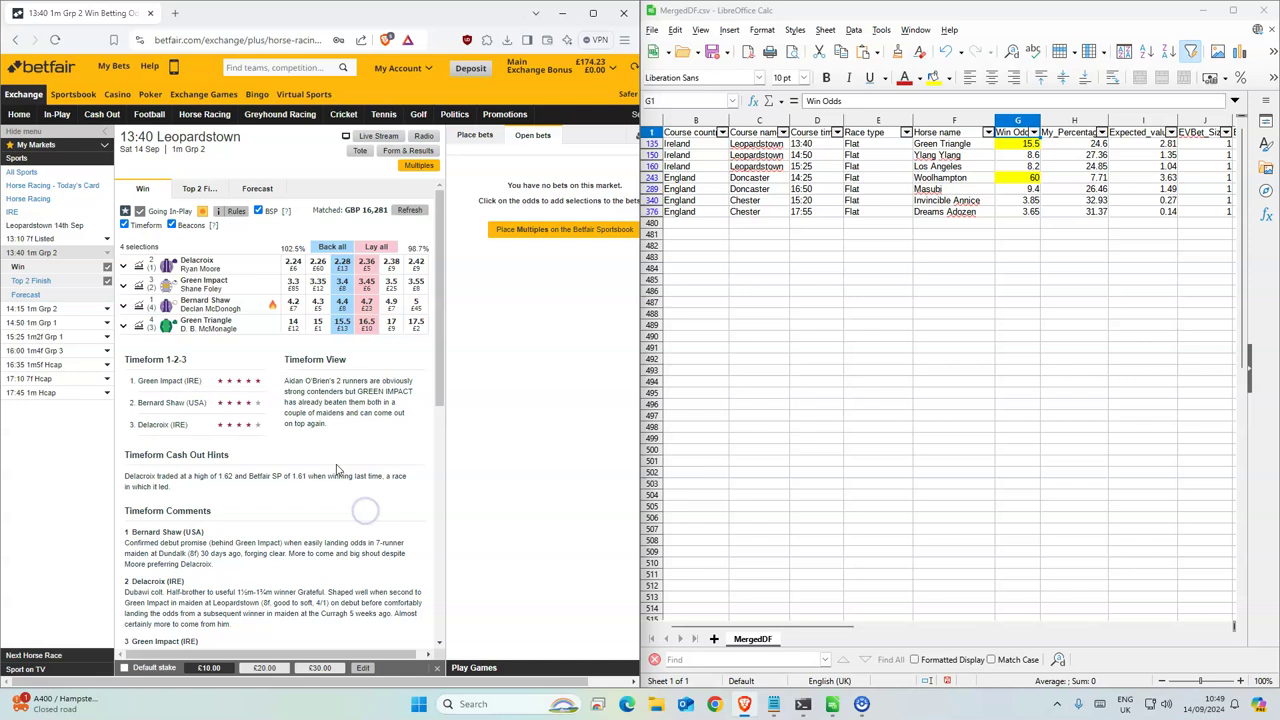
left_click(346, 328)
left_click(594, 229)
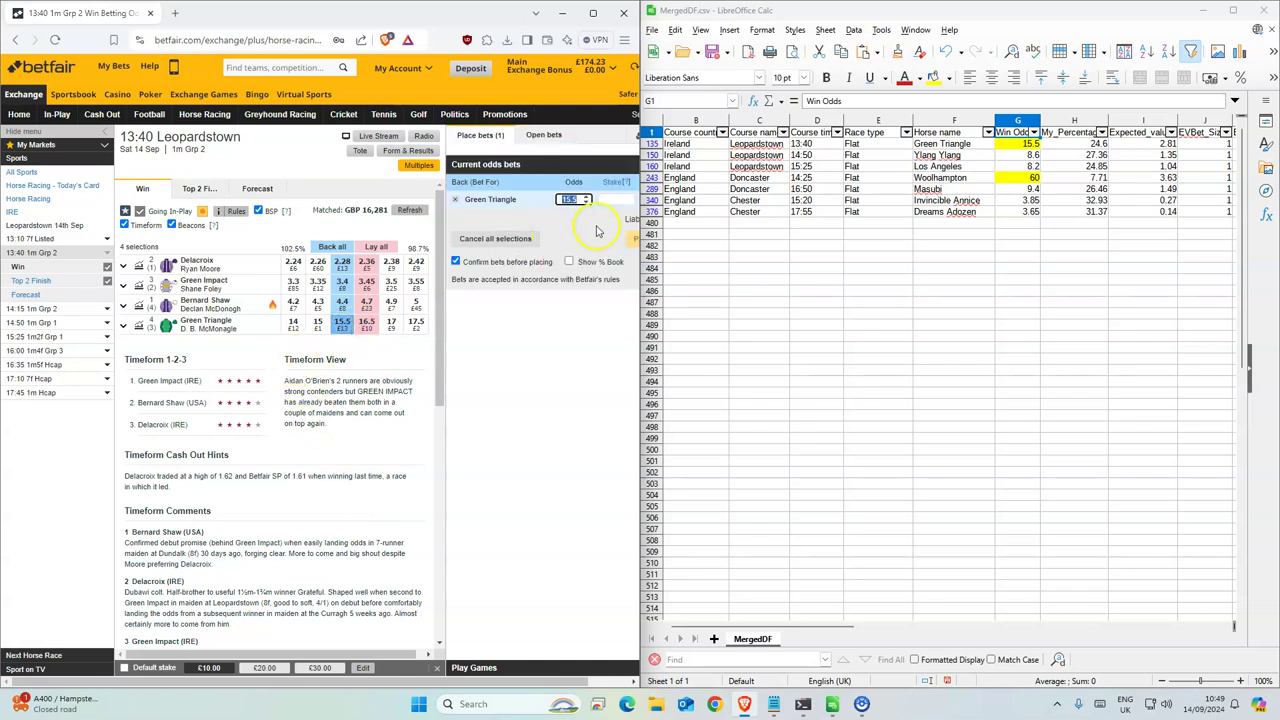
left_click(615, 203)
type("1")
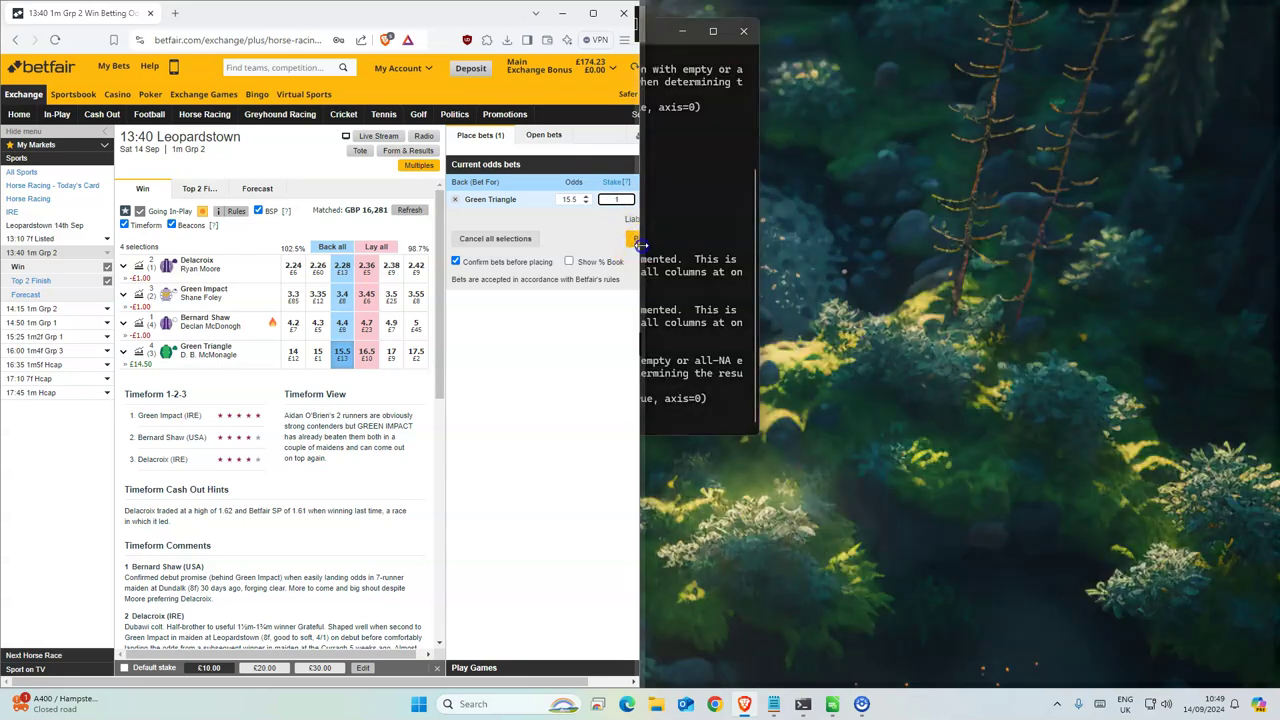
- Widen the betting window to show the full betslip, and place and confirm the Green Triangle bet
left_click_drag(640, 244, 662, 244)
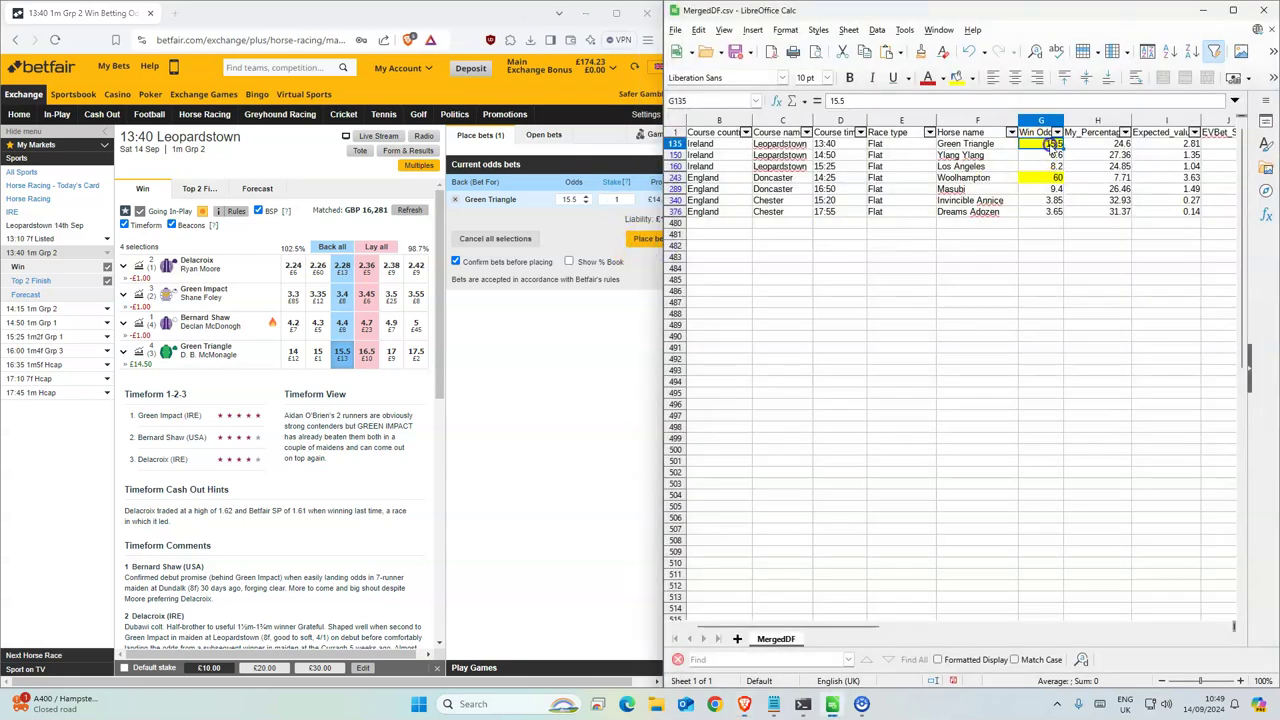
left_click(601, 257)
left_click(640, 239)
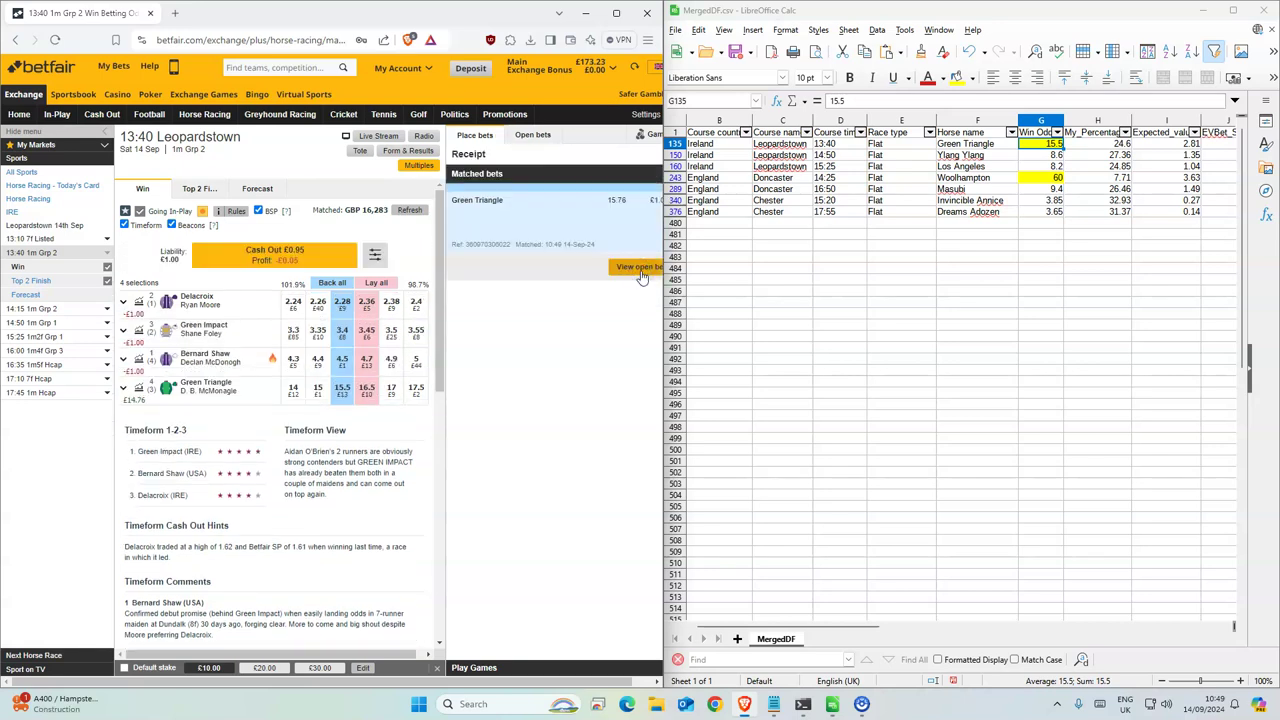
left_click_drag(664, 255, 722, 245)
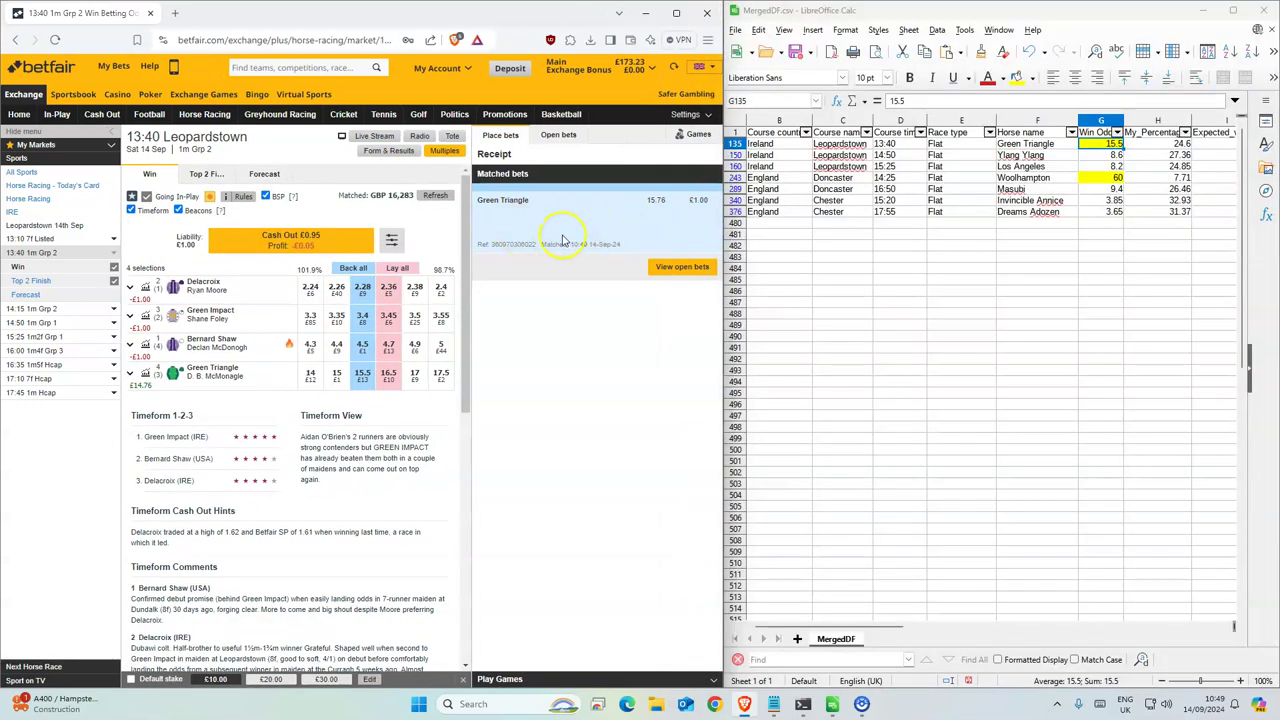
- Place and confirm a £1 back bet on Ylang Ylang at odds 8.8 in the 14:50 Leopardstown win market
left_click(1025, 155)
left_click(38, 322)
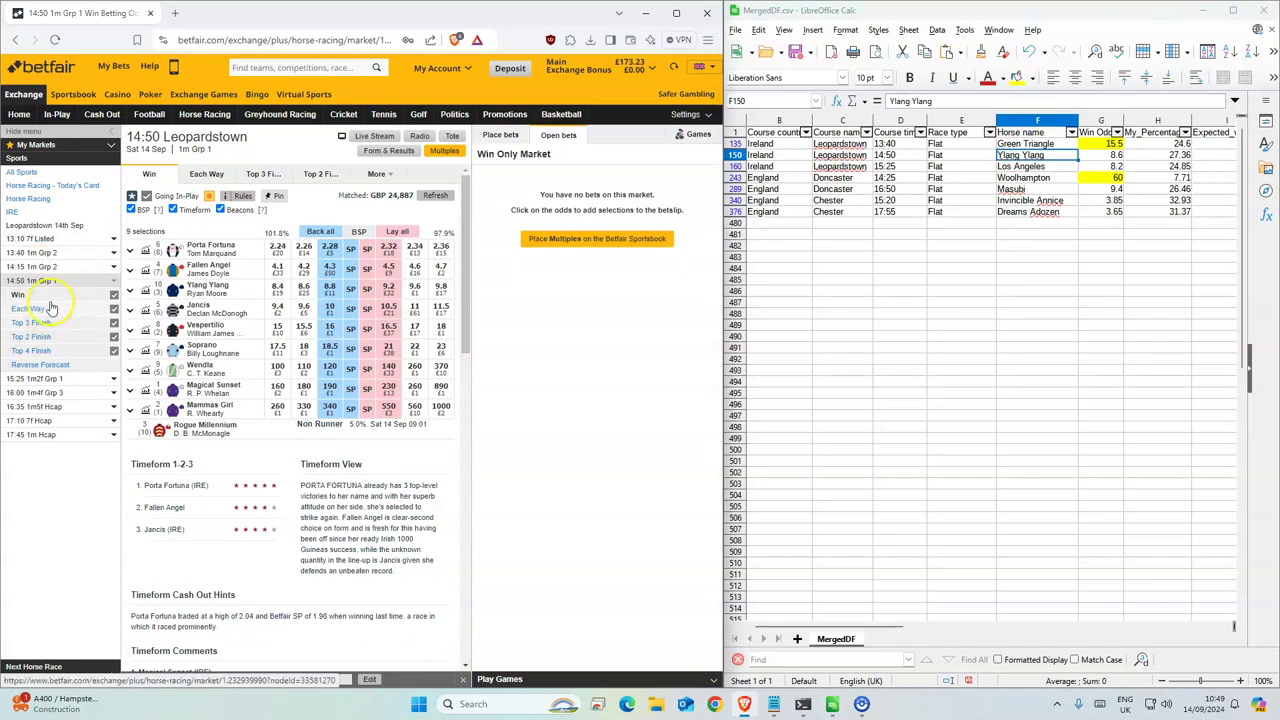
left_click(328, 289)
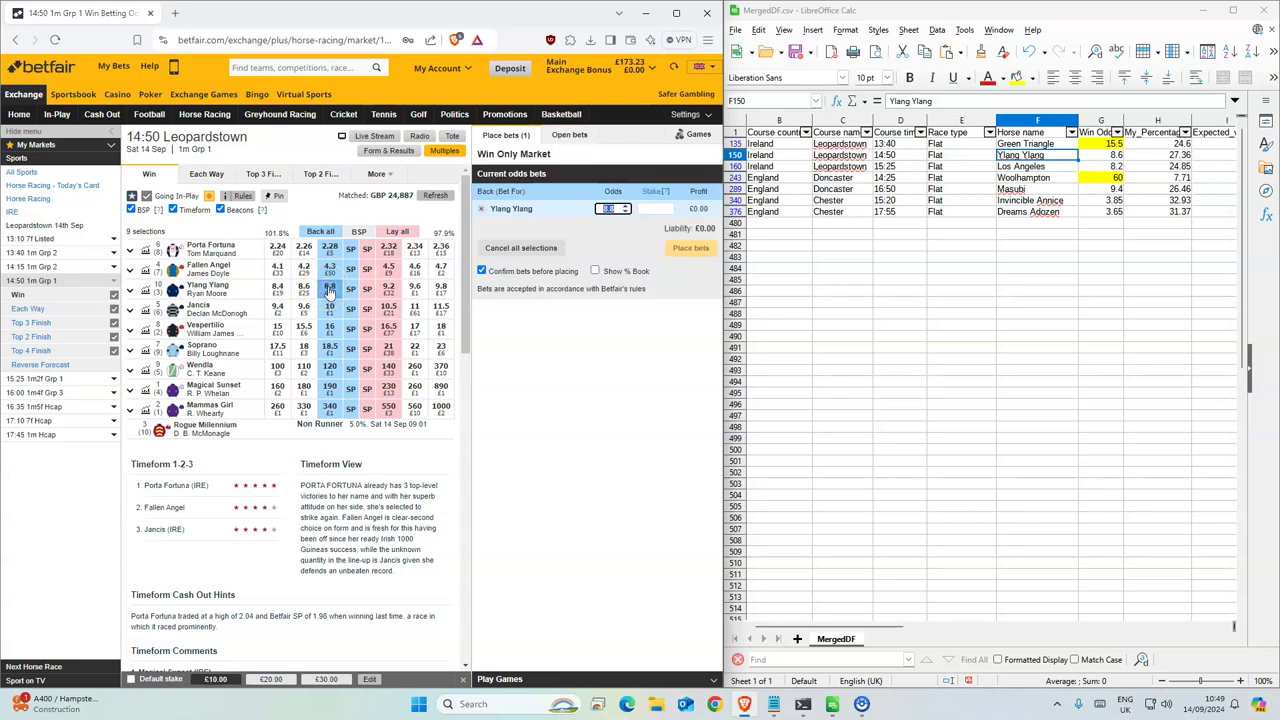
left_click(656, 208)
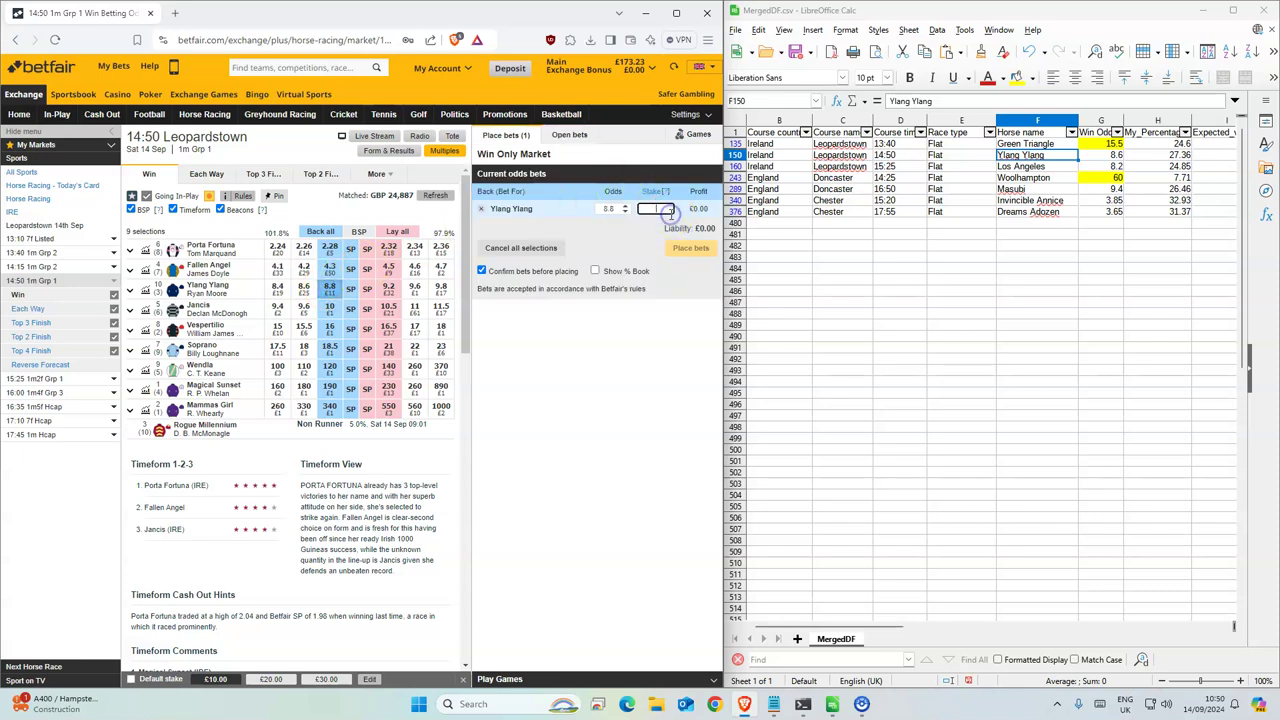
type("1")
left_click(688, 248)
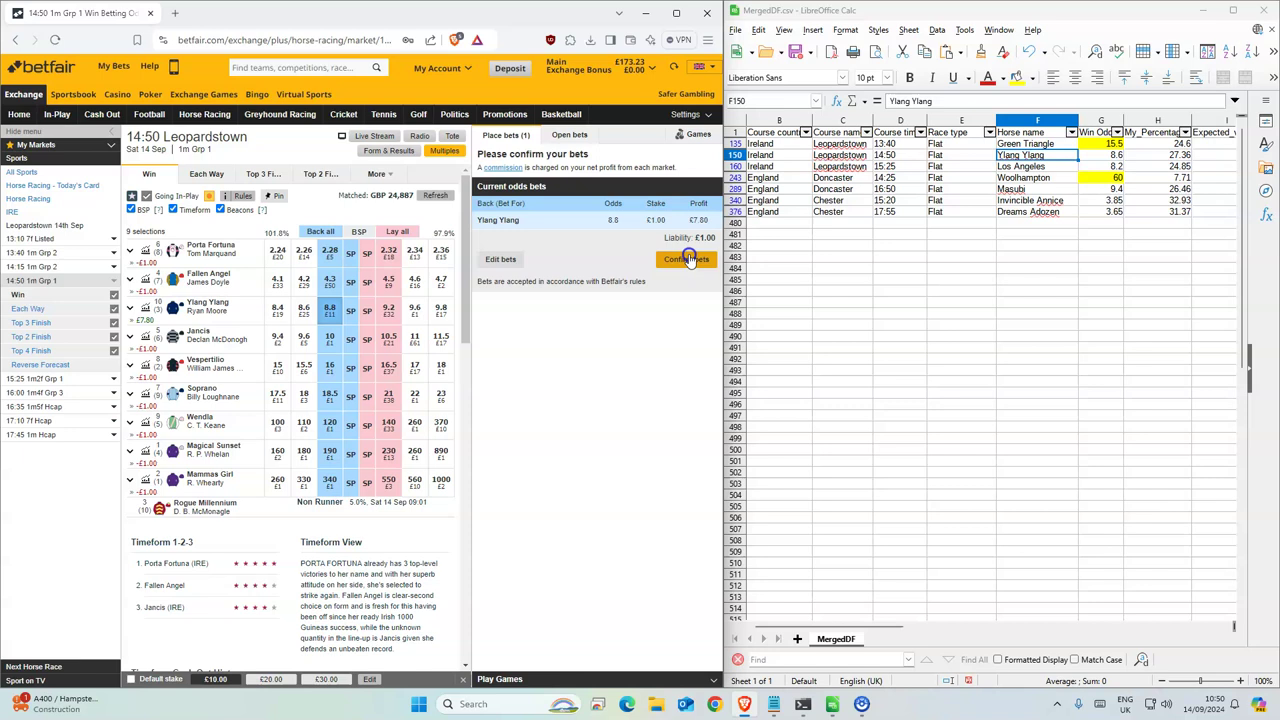
left_click(686, 258)
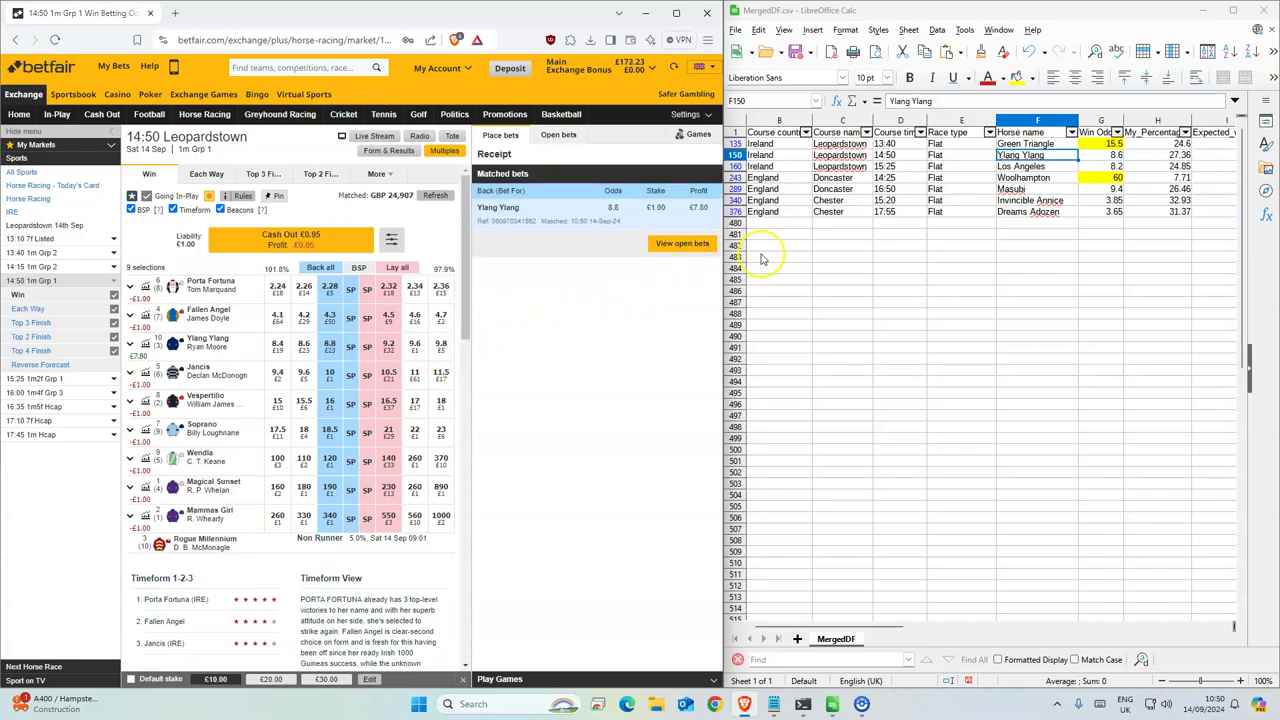
- Place a £1 back bet on Los Angeles at odds 8.2 in the 15:25 Leopardstown, set to take SP at in-play if unmatched
left_click(1020, 166)
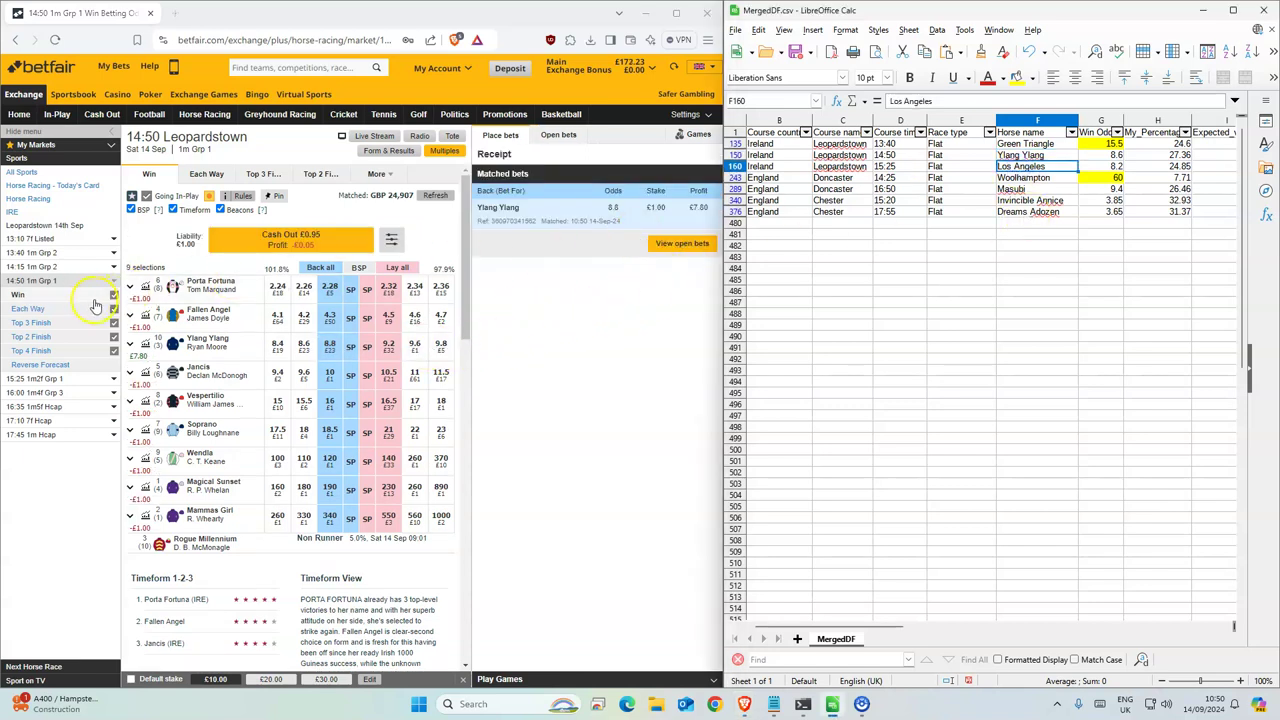
left_click(35, 379)
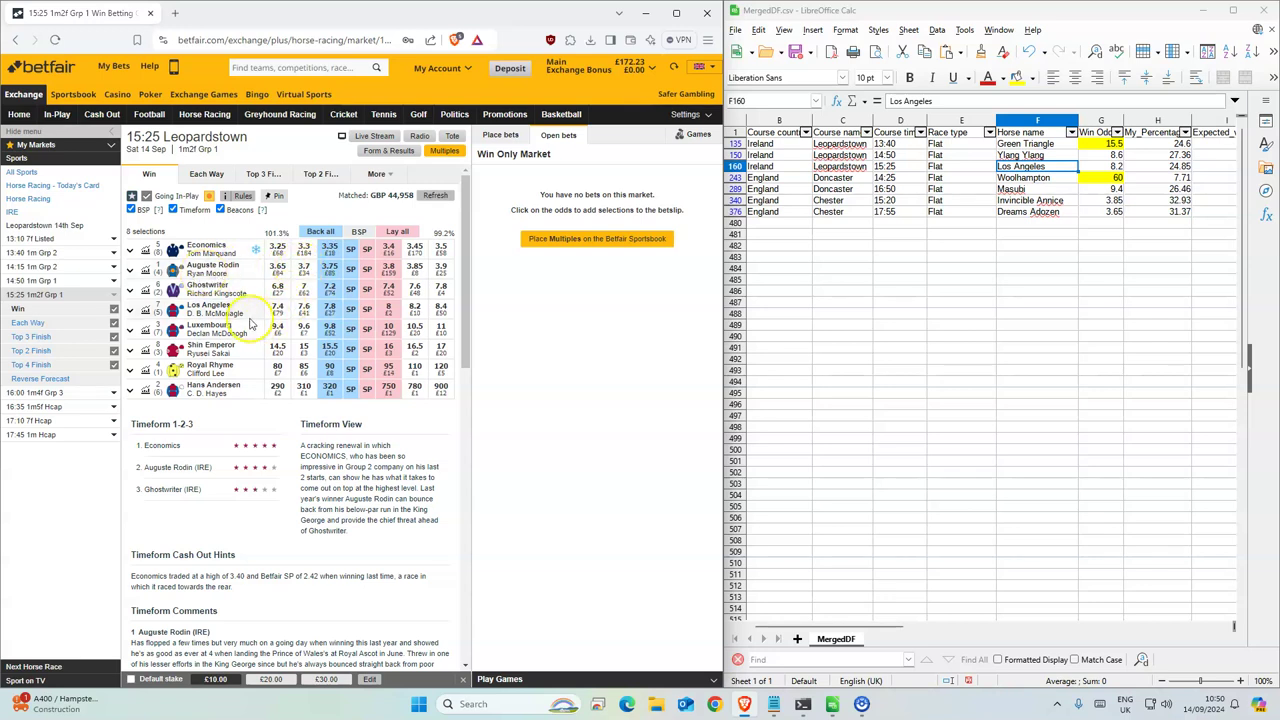
left_click(329, 308)
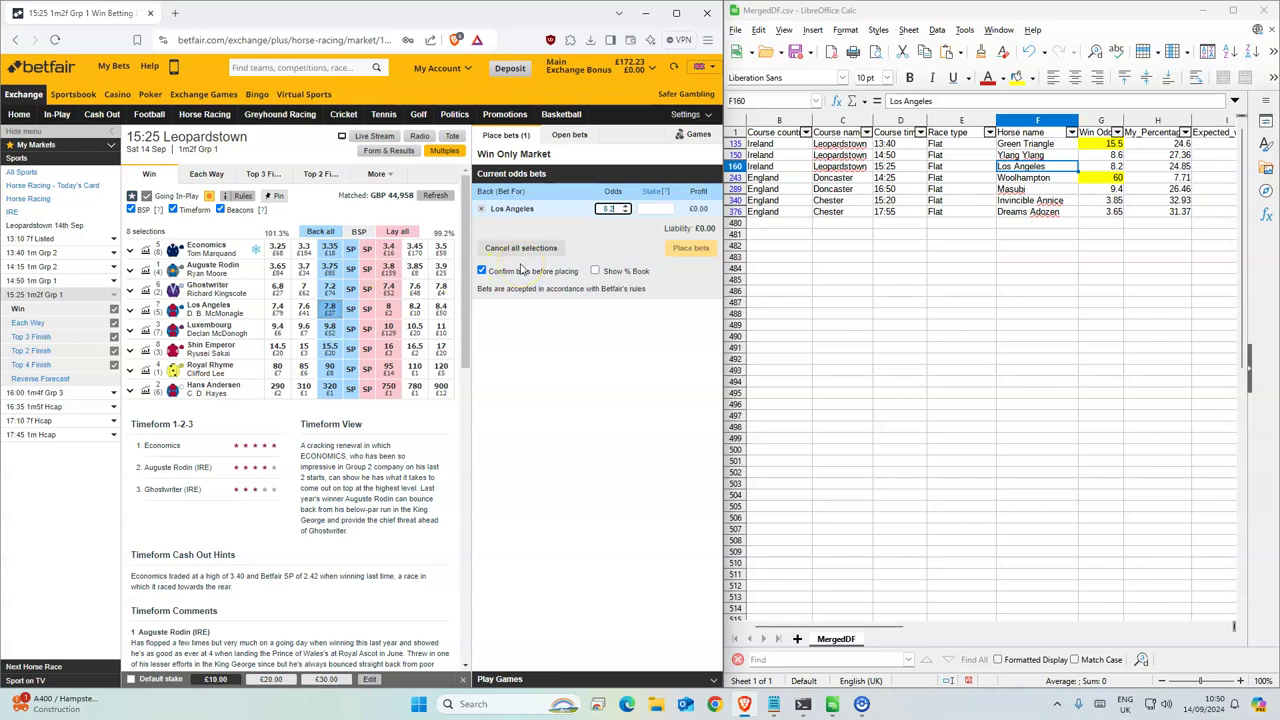
left_click(659, 209)
type("1")
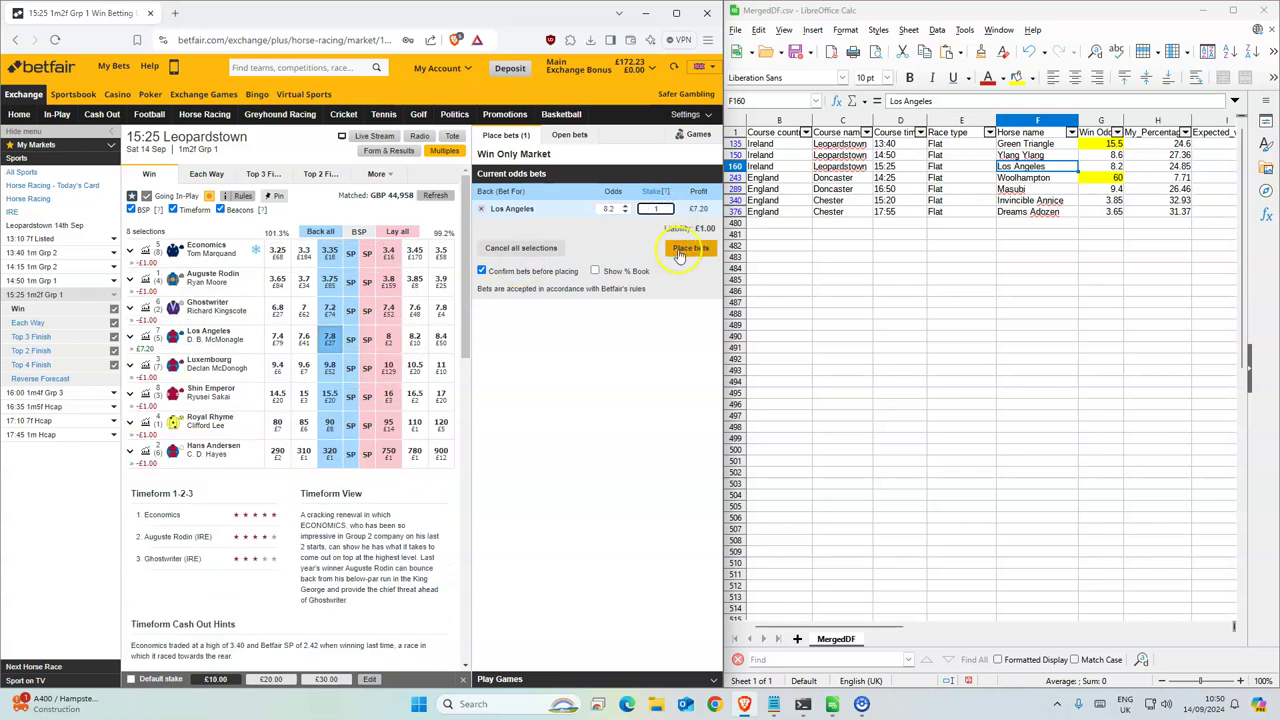
left_click(677, 249)
left_click(683, 258)
left_click(601, 185)
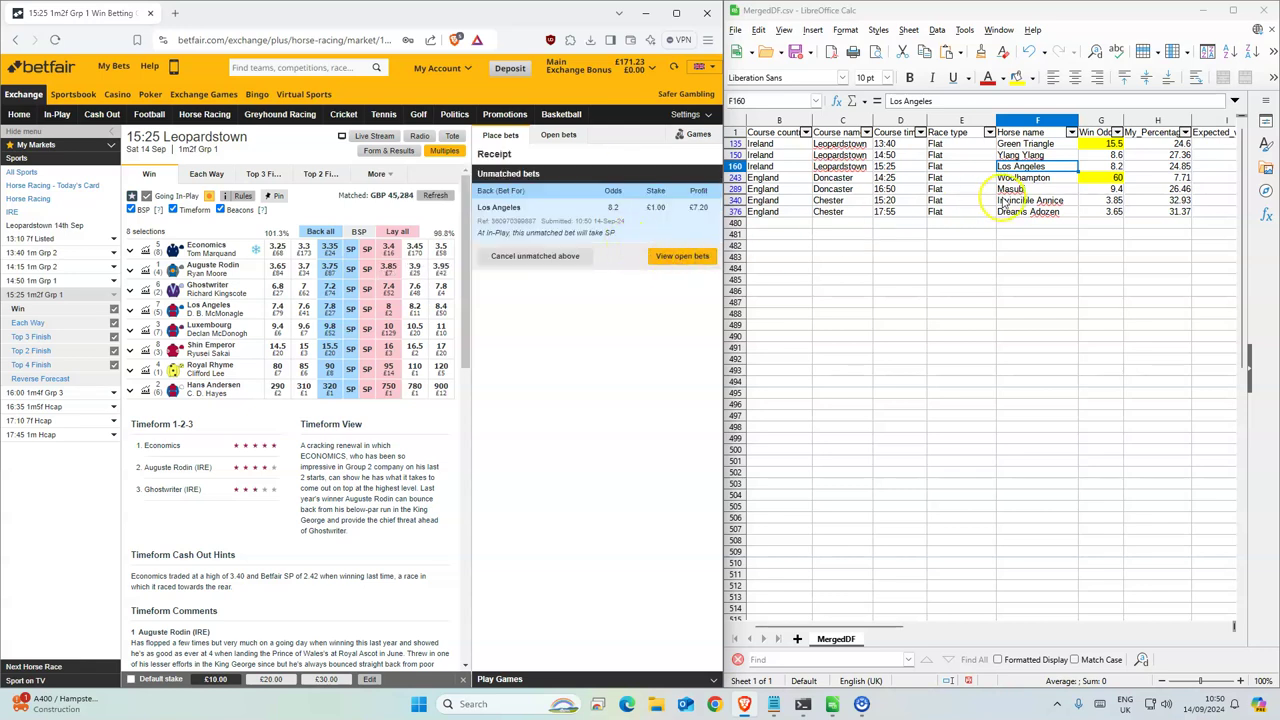
- Select Woolhampton in the spreadsheet and open its 14:25 Doncaster win market from today's horse racing schedule
left_click(1028, 178)
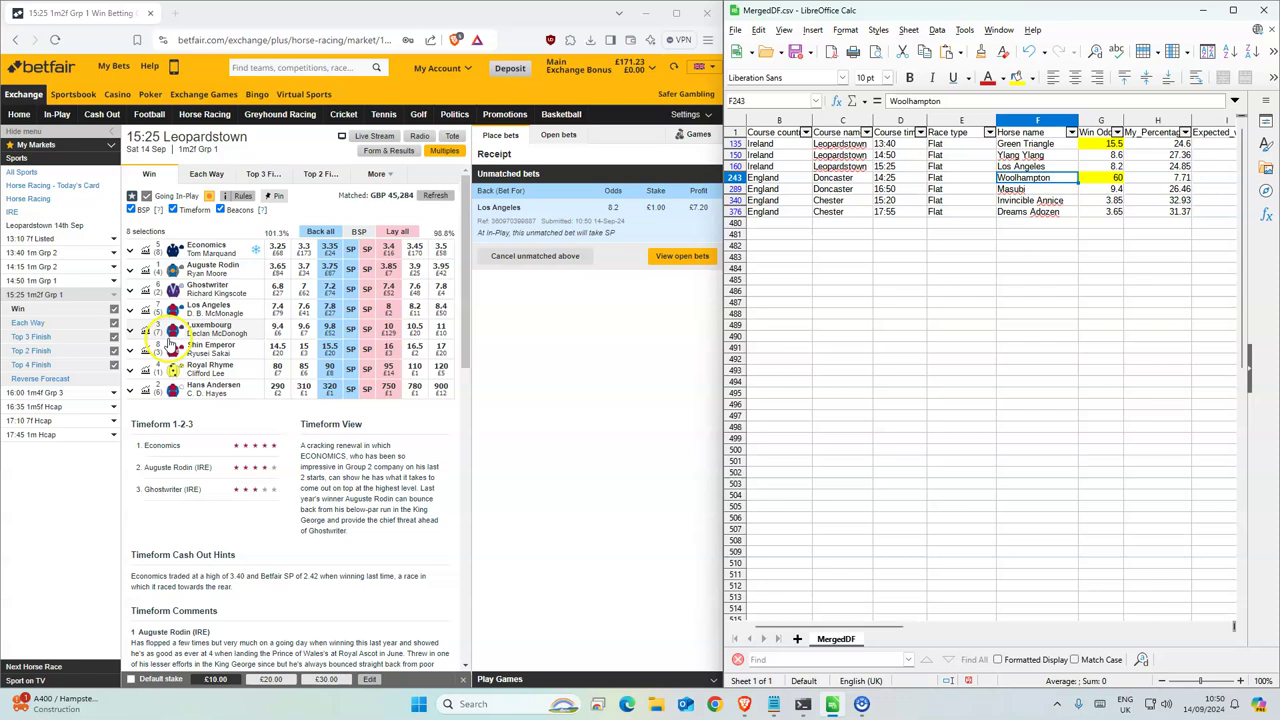
left_click(203, 420)
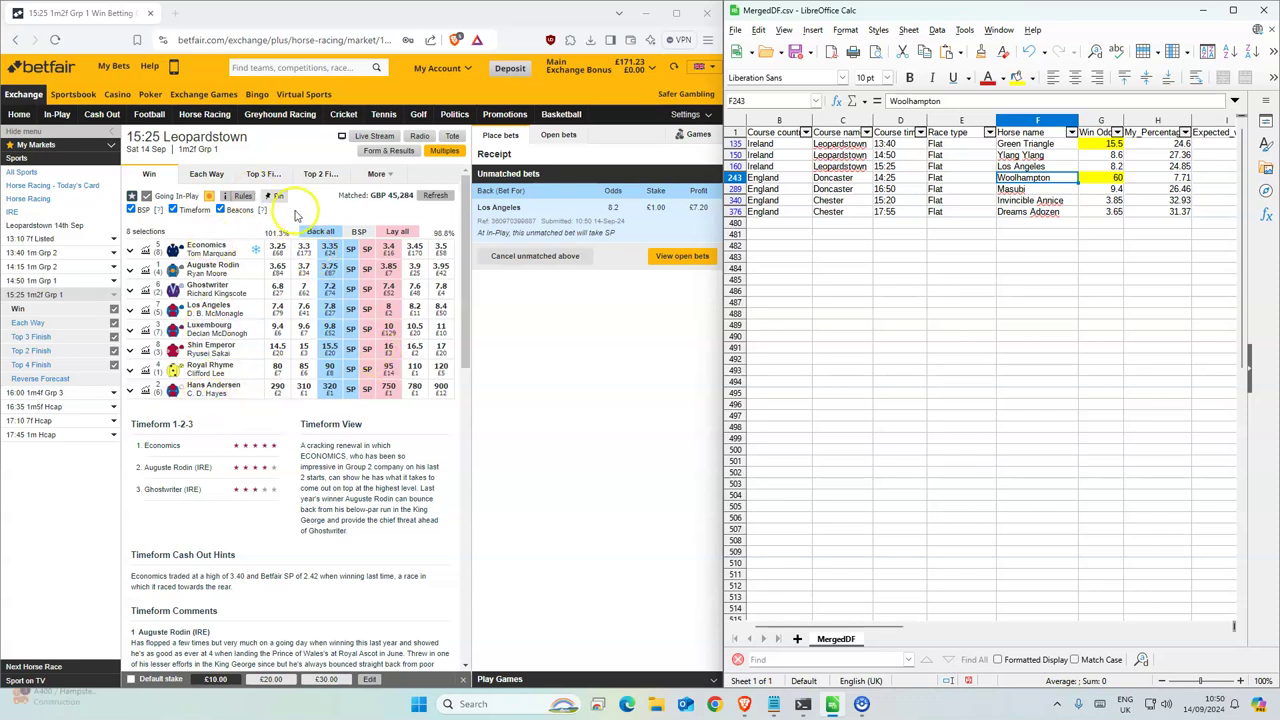
left_click(205, 115)
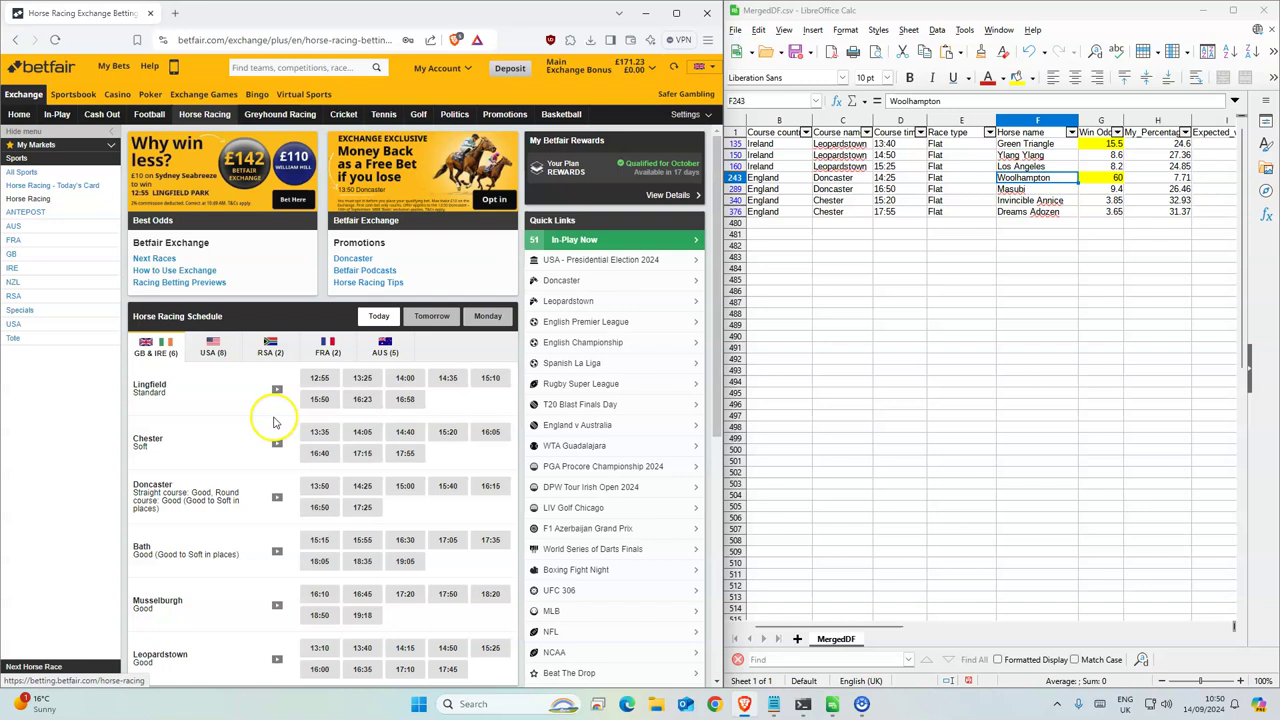
left_click(362, 486)
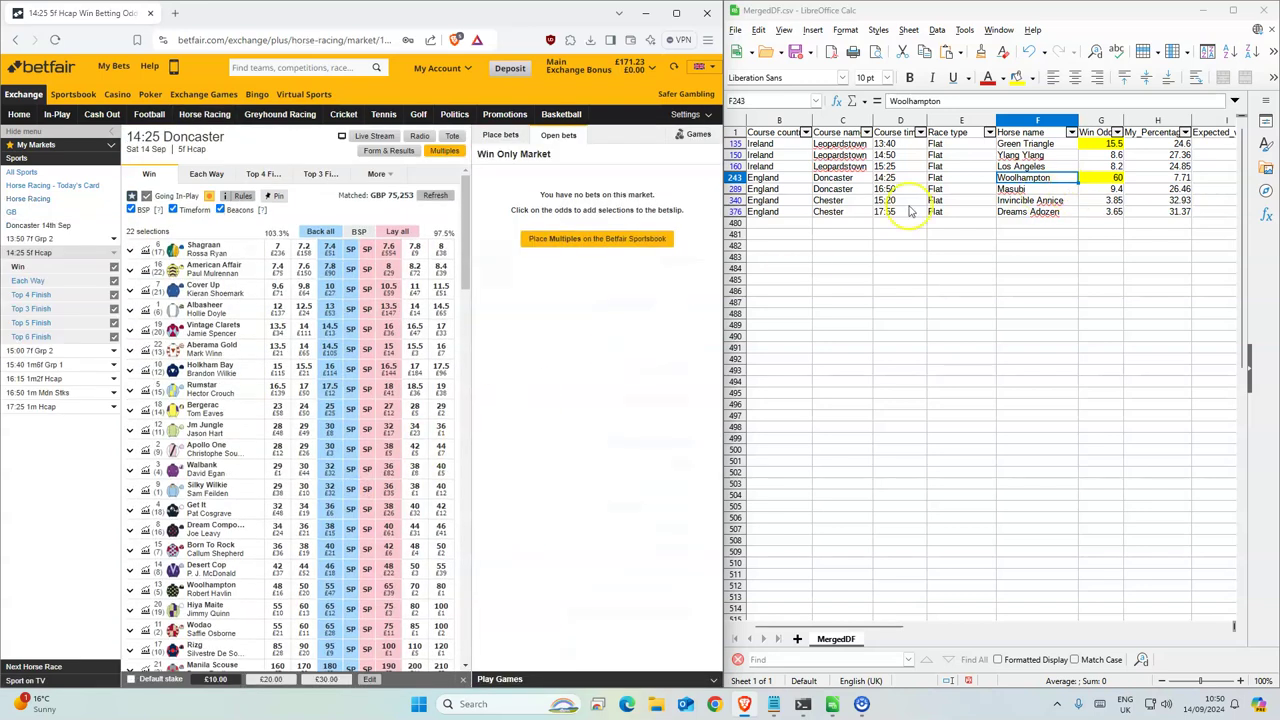
- Place and confirm a £1 back bet on Woolhampton at odds 60
scroll(250, 509, "down", 1)
scroll(250, 509, "down", 2)
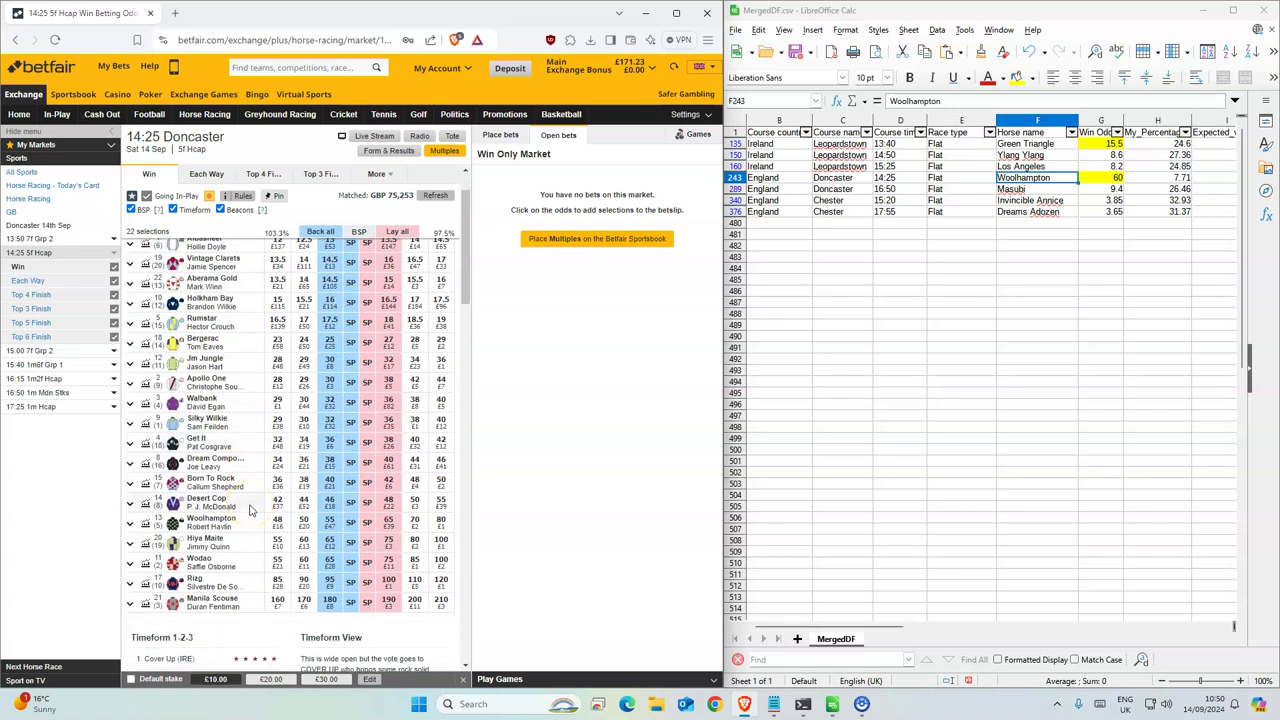
left_click(329, 521)
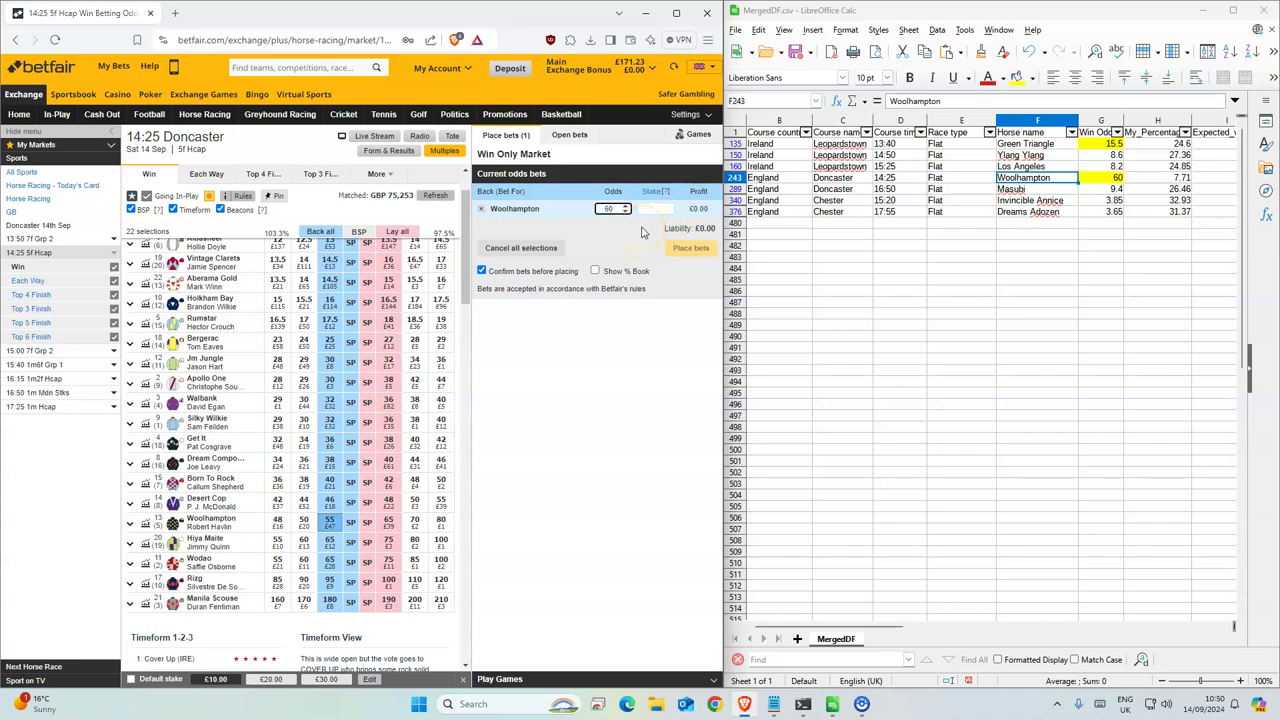
left_click(655, 208)
type("1")
left_click(689, 248)
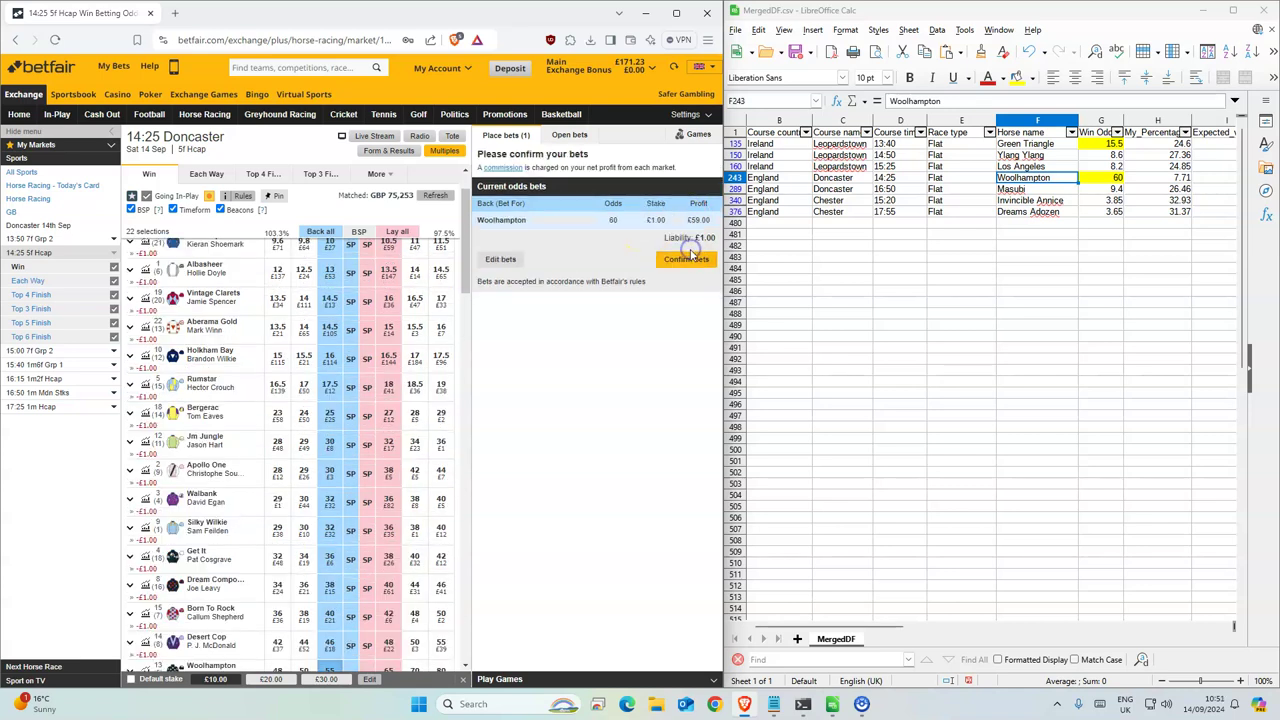
left_click(687, 257)
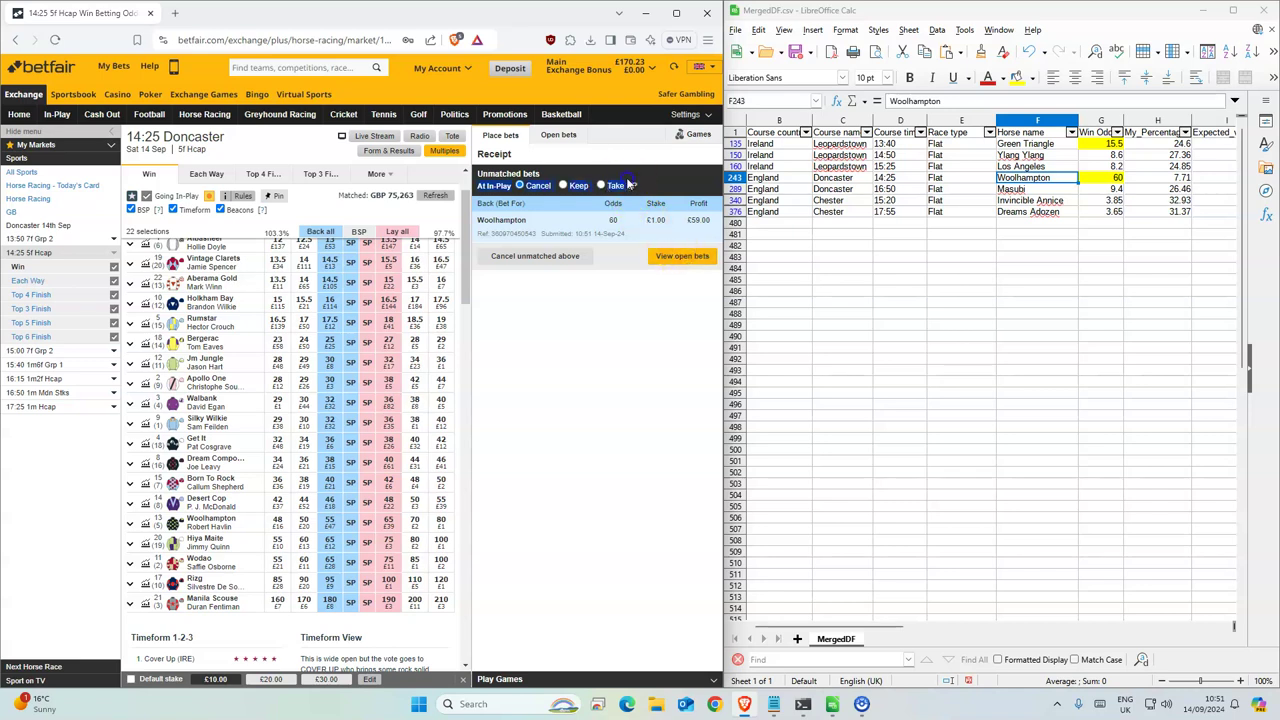
- Set the unmatched Woolhampton bet to take SP at in-play
left_click(602, 186)
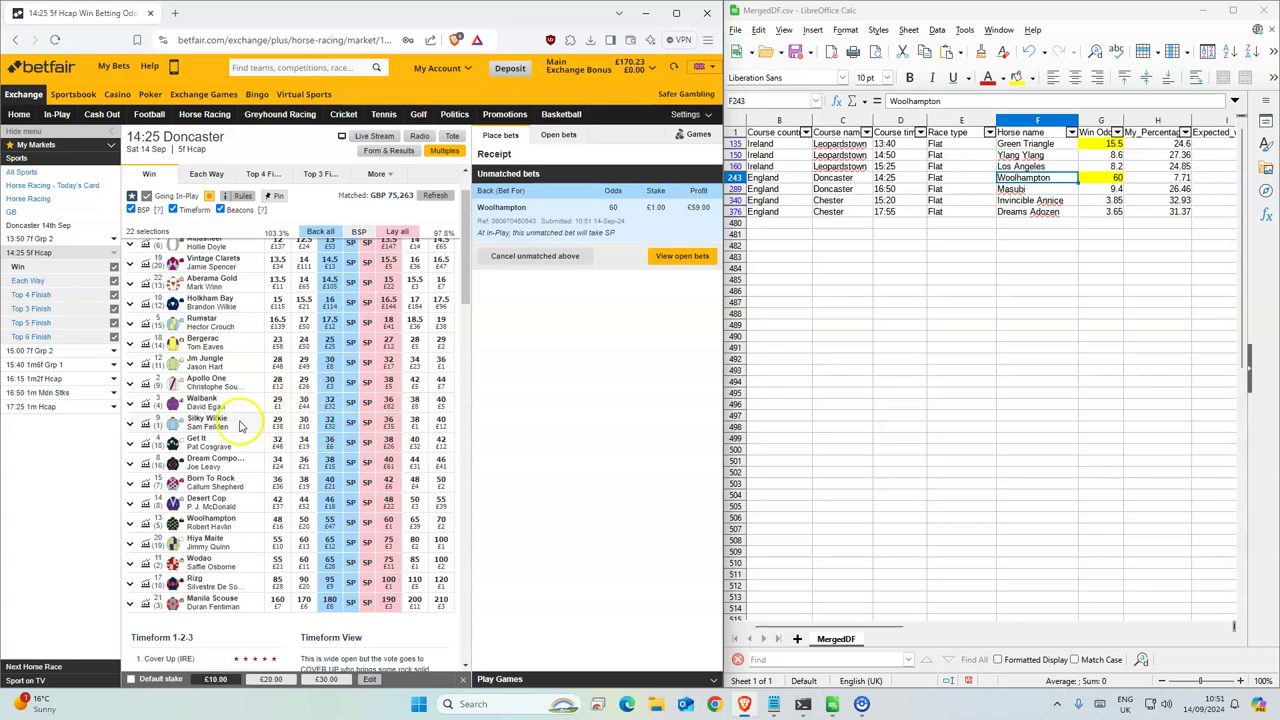
scroll(229, 405, "up", 2)
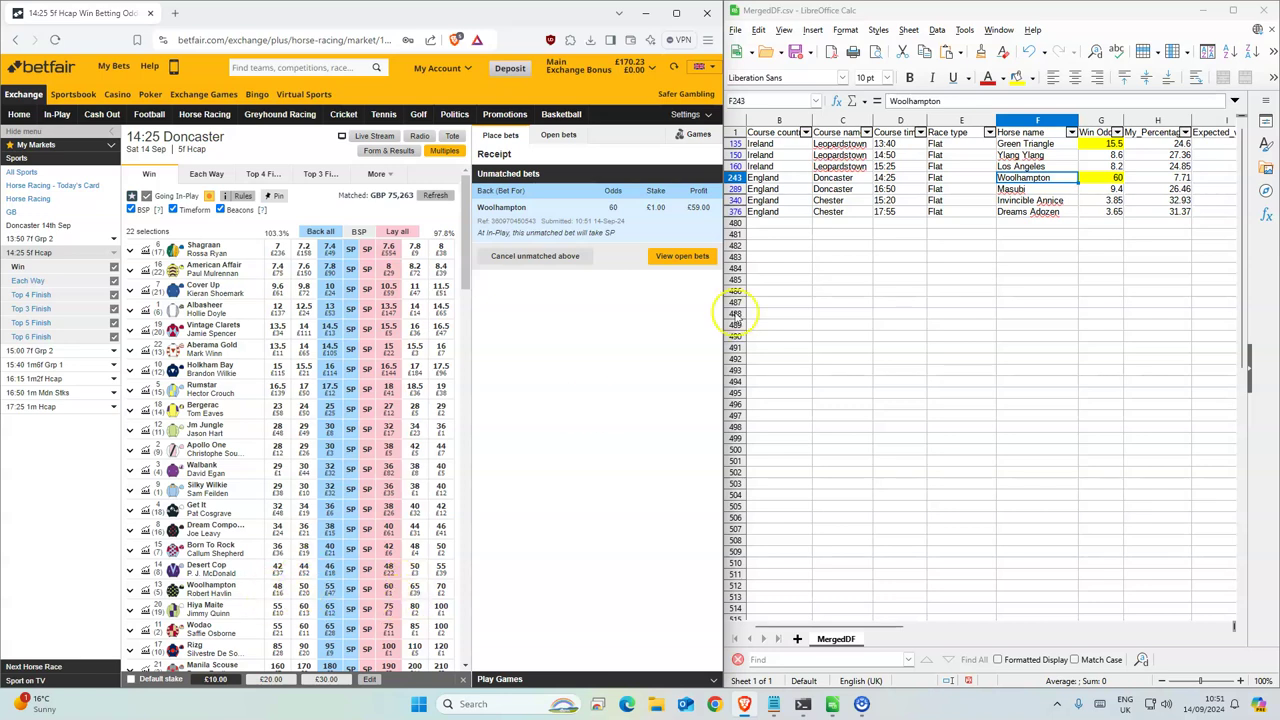
- Select Masubi in the spreadsheet and open its 16:50 Doncaster win market
left_click(1013, 190)
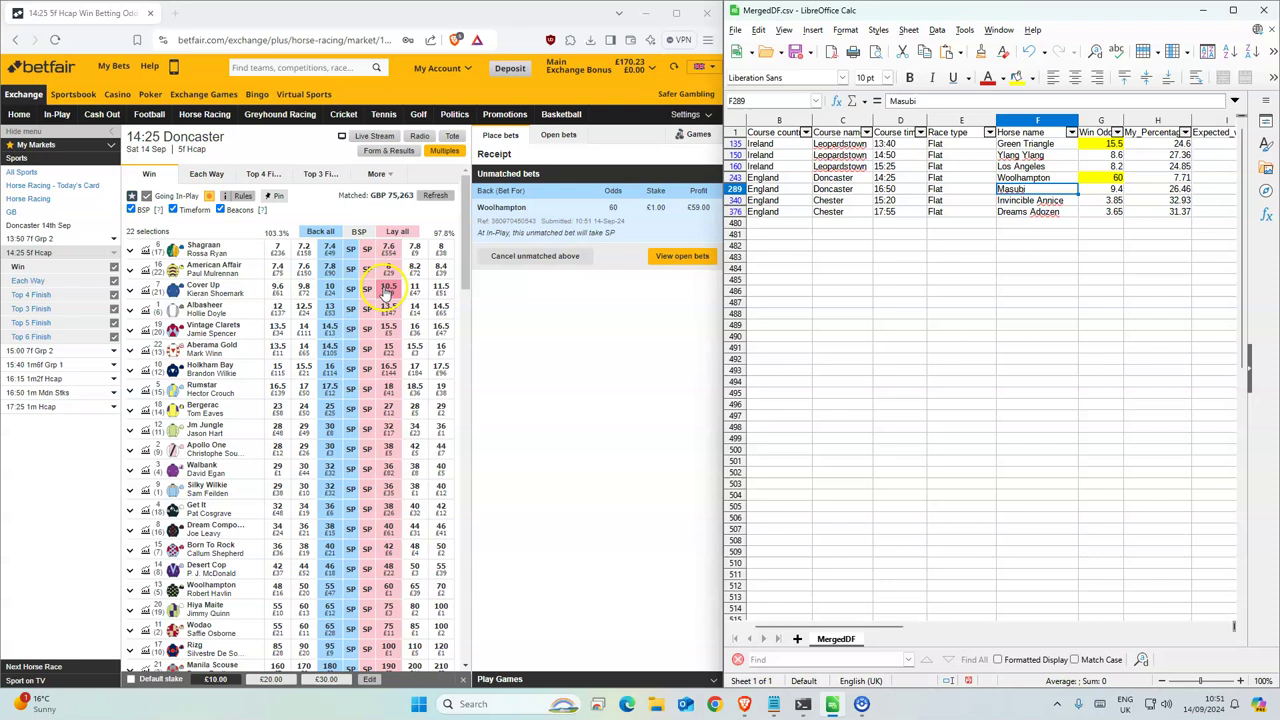
left_click(33, 392)
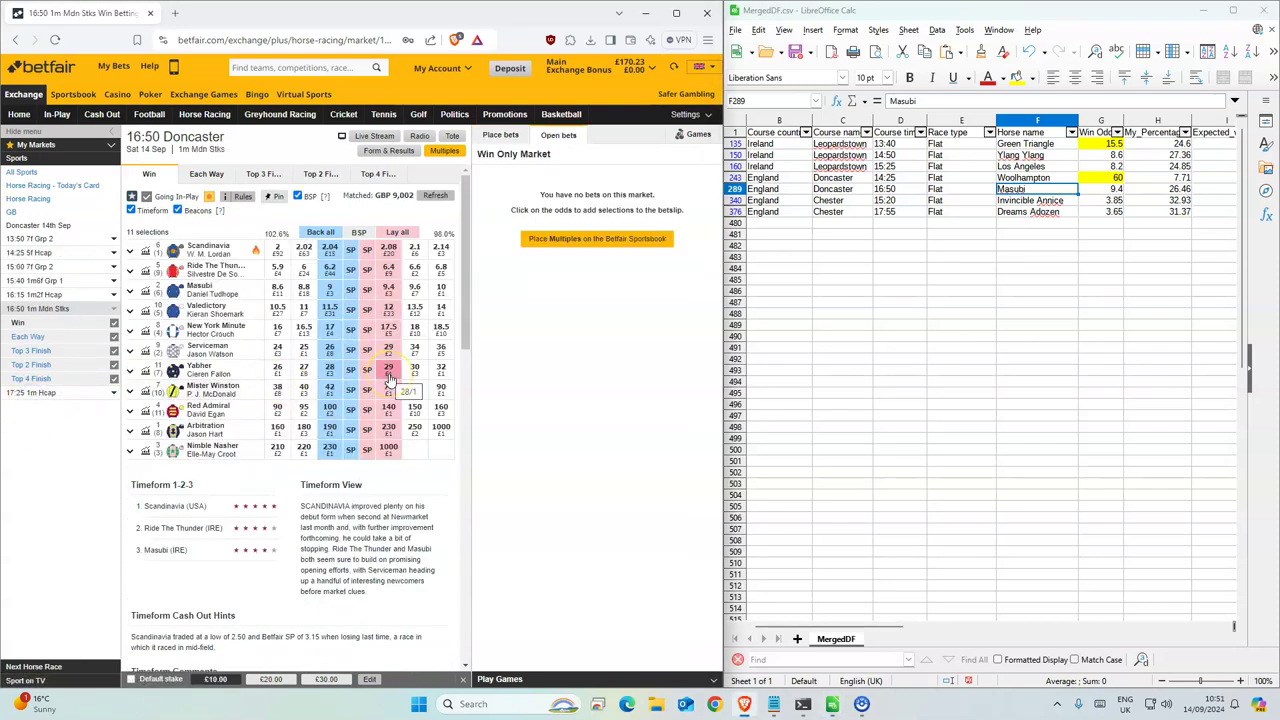
left_click(357, 392)
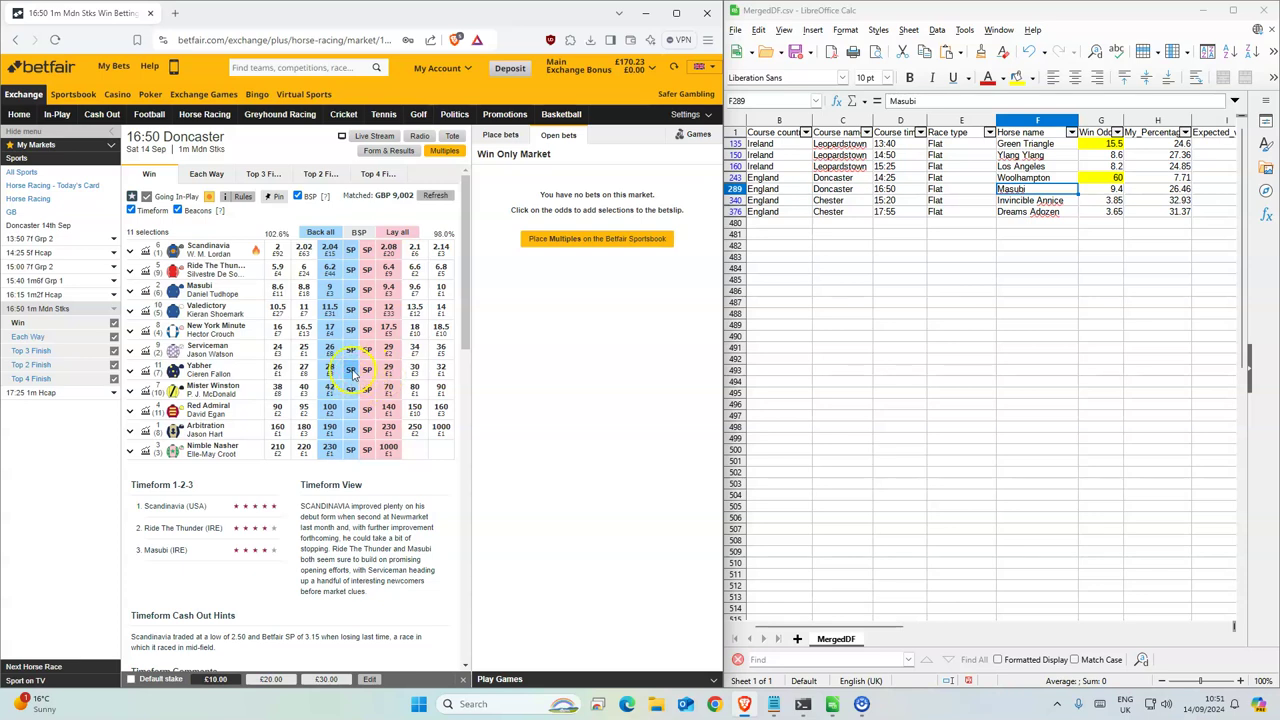
- Place and confirm a £1 back bet on Masubi at odds 9.4, set to take SP at in-play if unmatched
left_click(331, 291)
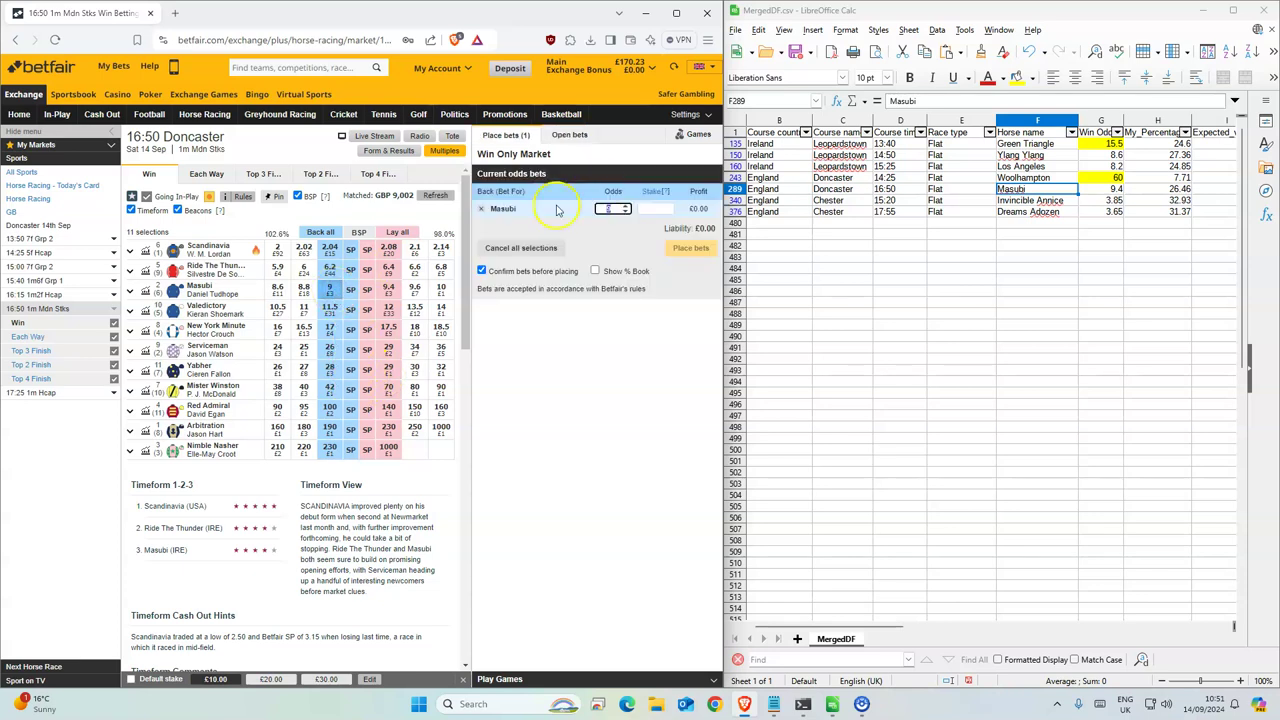
type(".4")
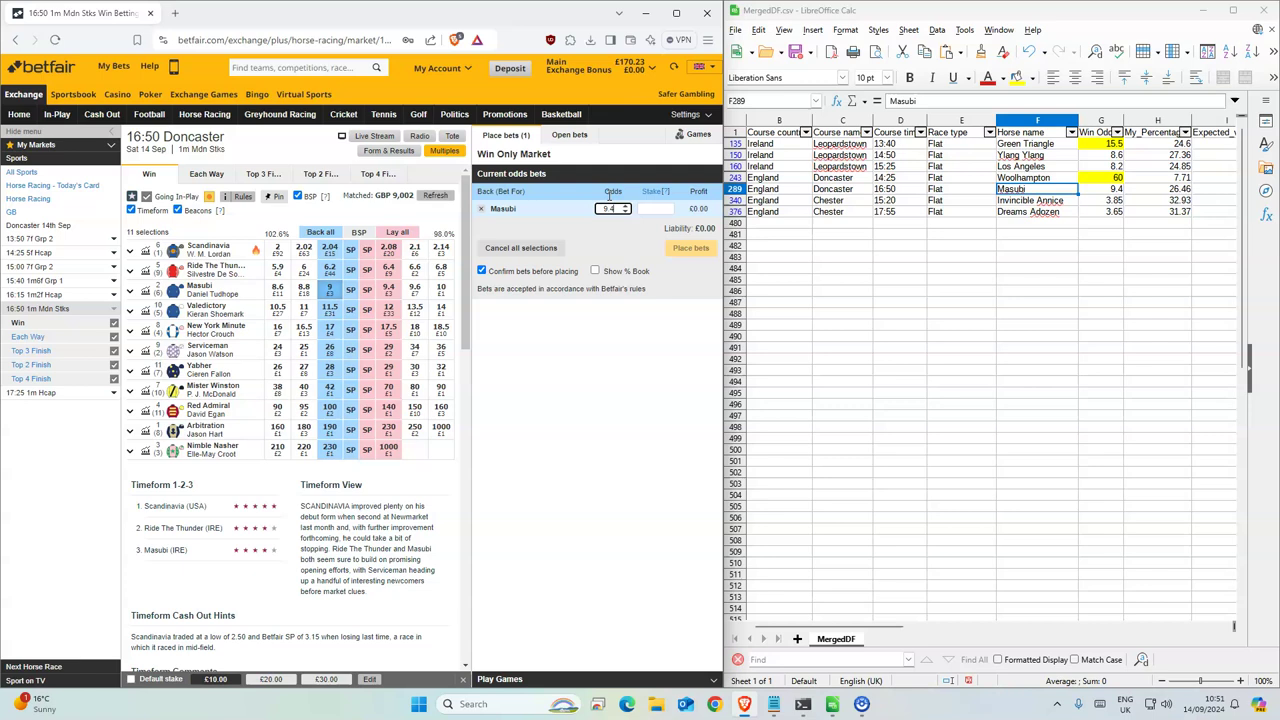
left_click(652, 208)
type("1")
left_click(688, 247)
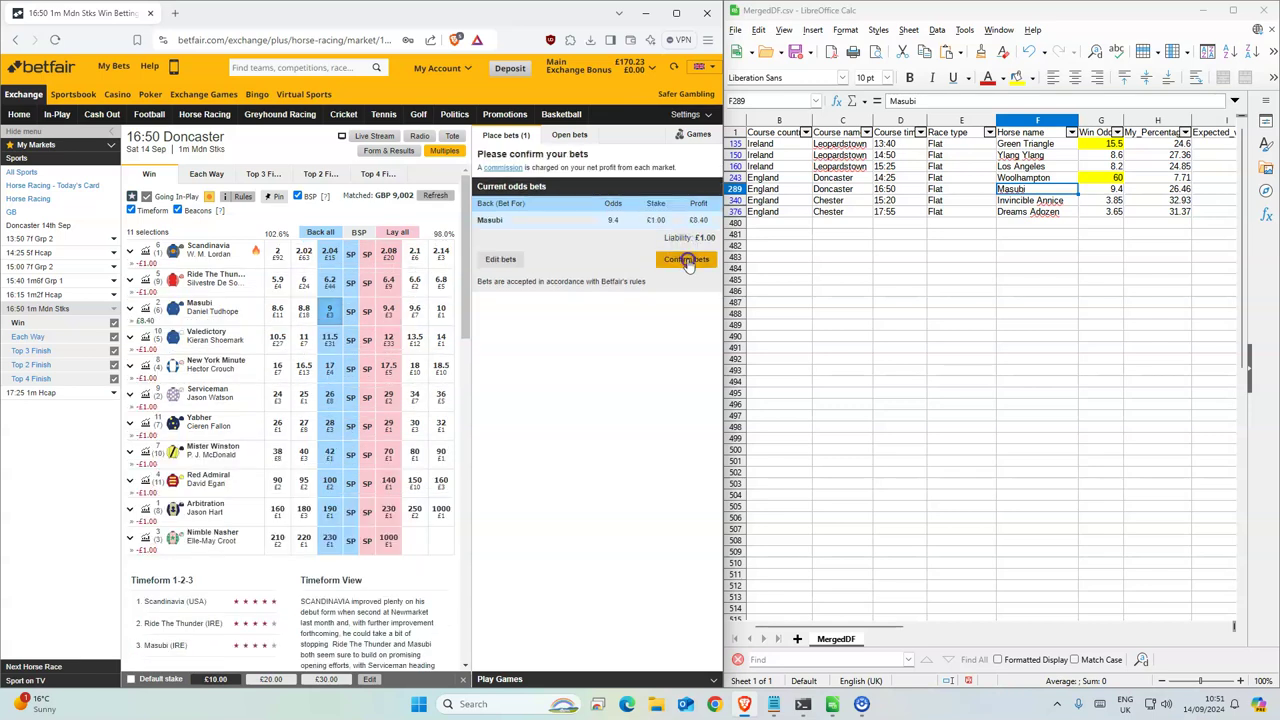
left_click(686, 259)
left_click(620, 186)
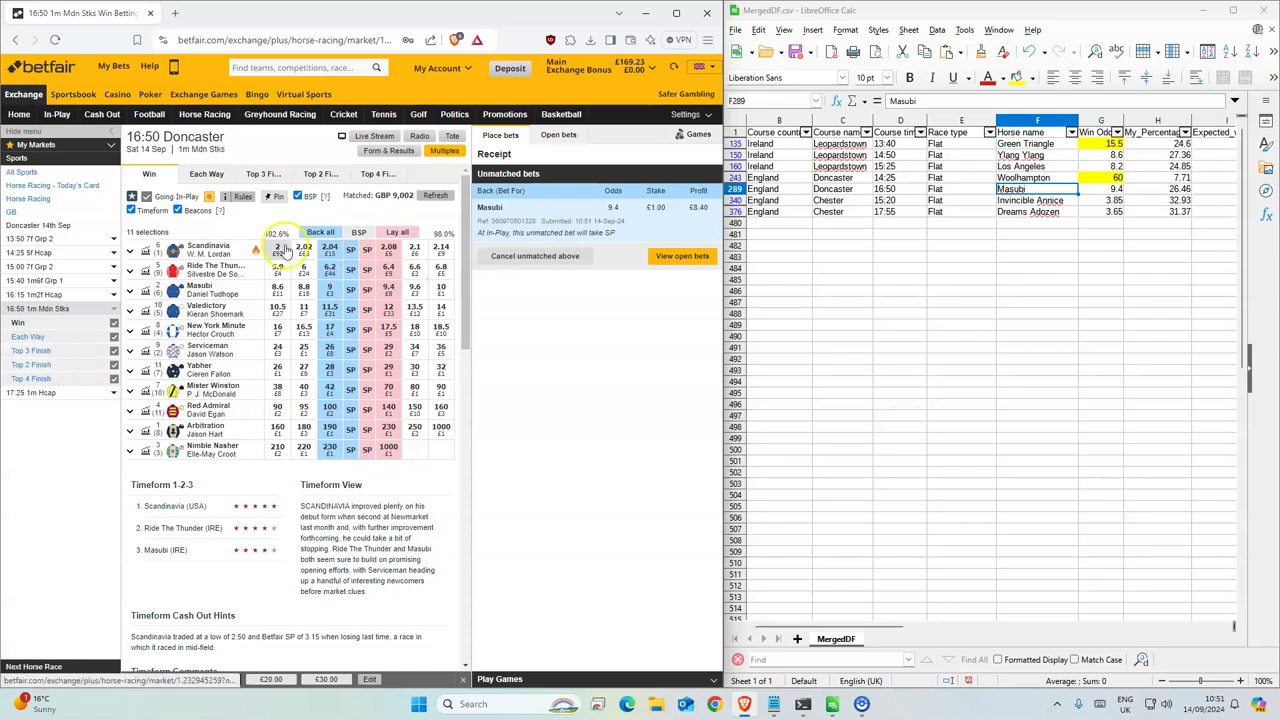
- Open the 15:20 Chester win market from today's horse racing schedule and select Invincible Annice and Dreams Adozen in the spreadsheet
left_click(197, 117)
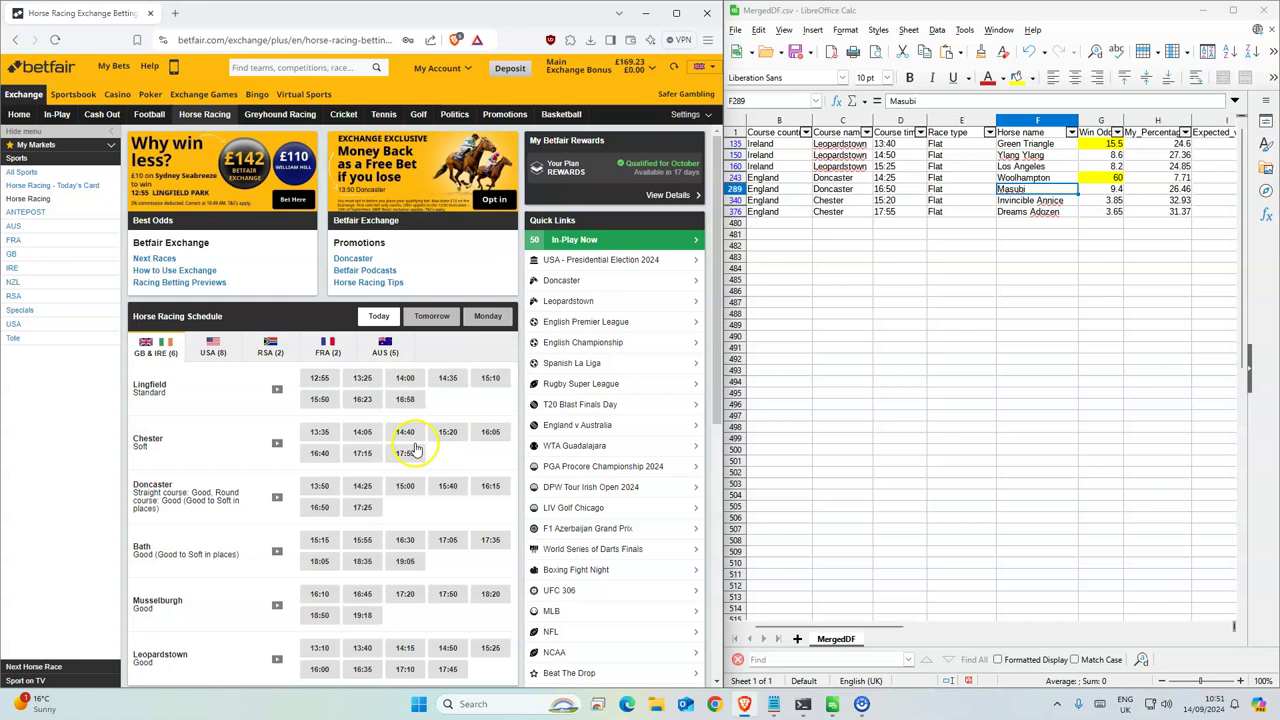
left_click(448, 433)
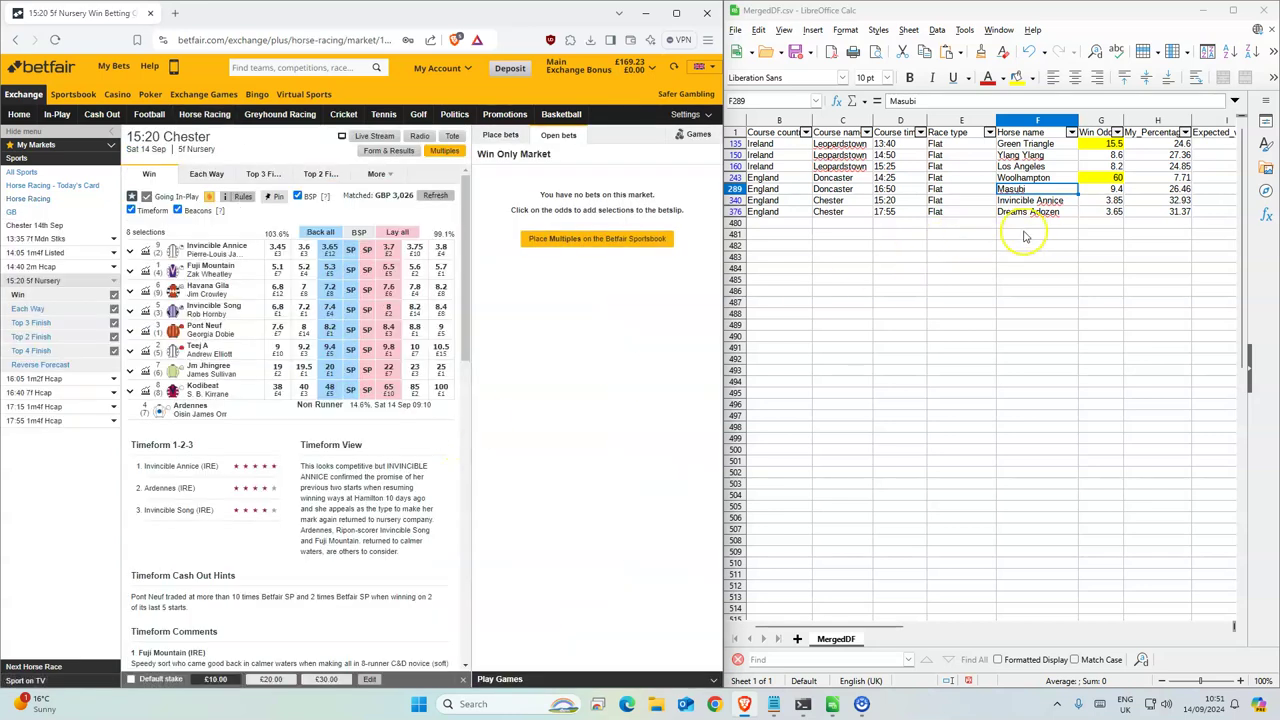
left_click_drag(1058, 200, 1066, 218)
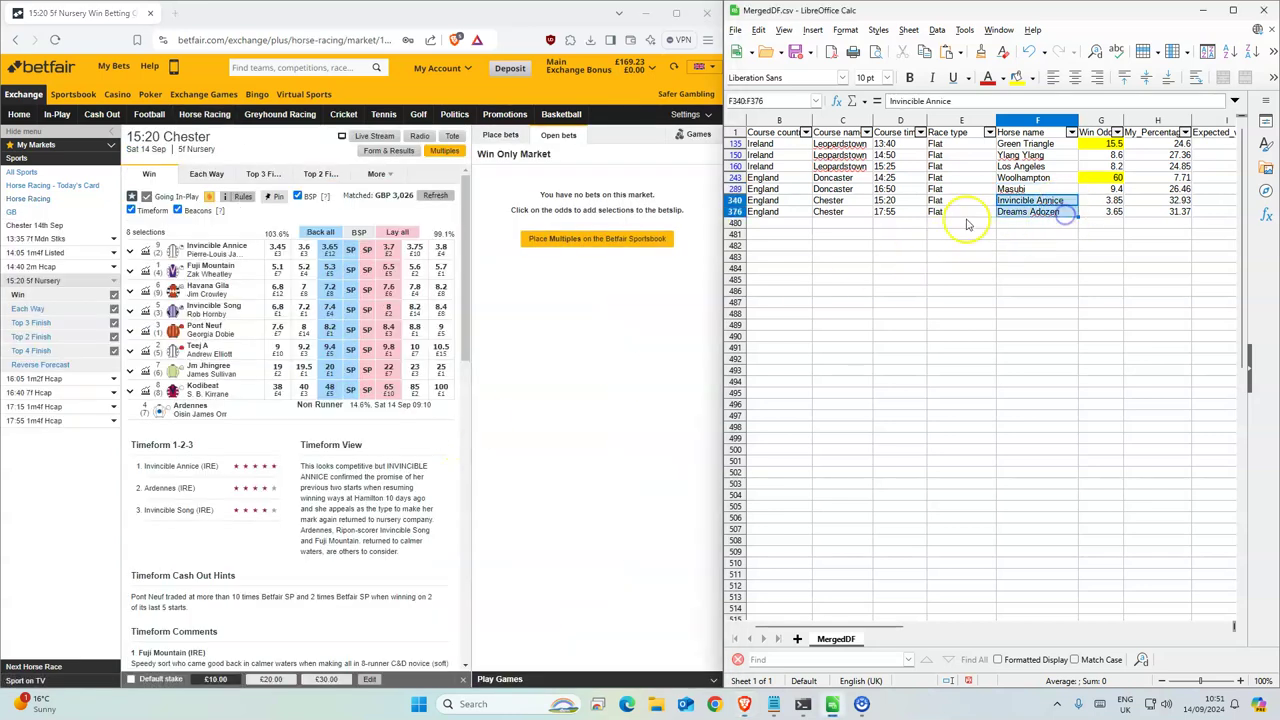
- Place and confirm a £1 back bet on Invincible Annice at odds 3.85, set to take SP at in-play if unmatched
left_click(328, 250)
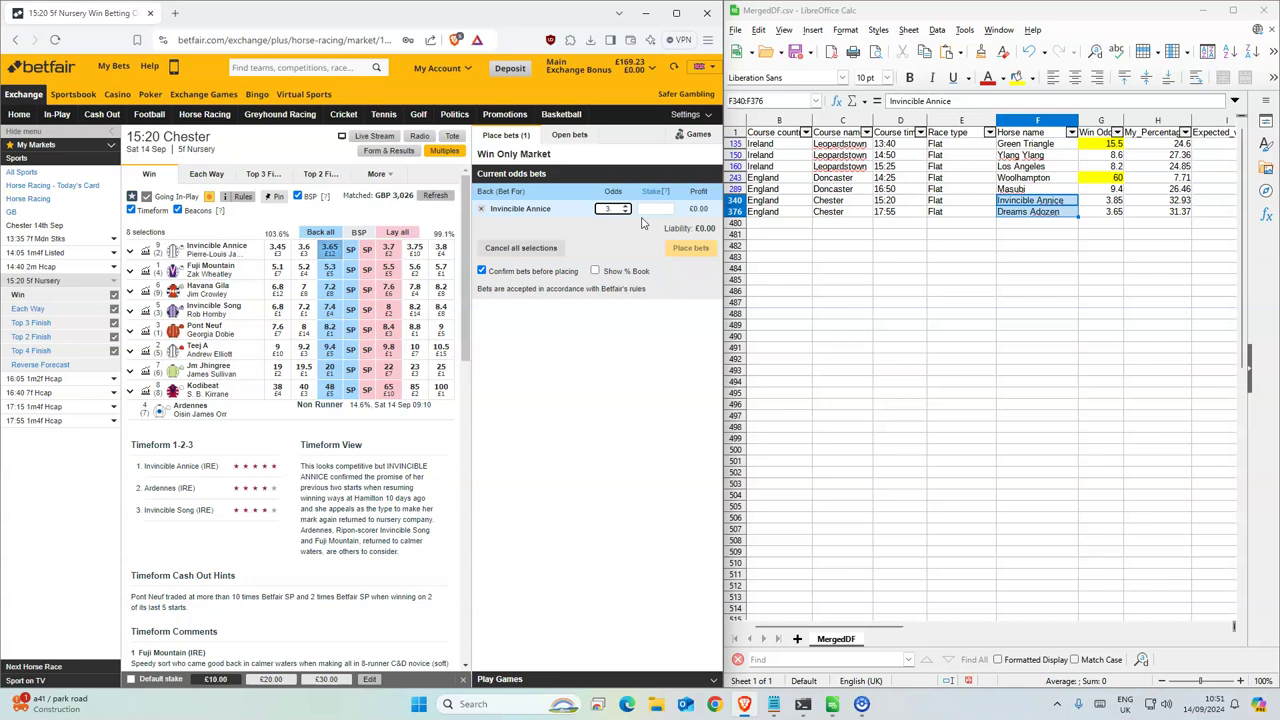
type(".85")
left_click(655, 208)
type("1")
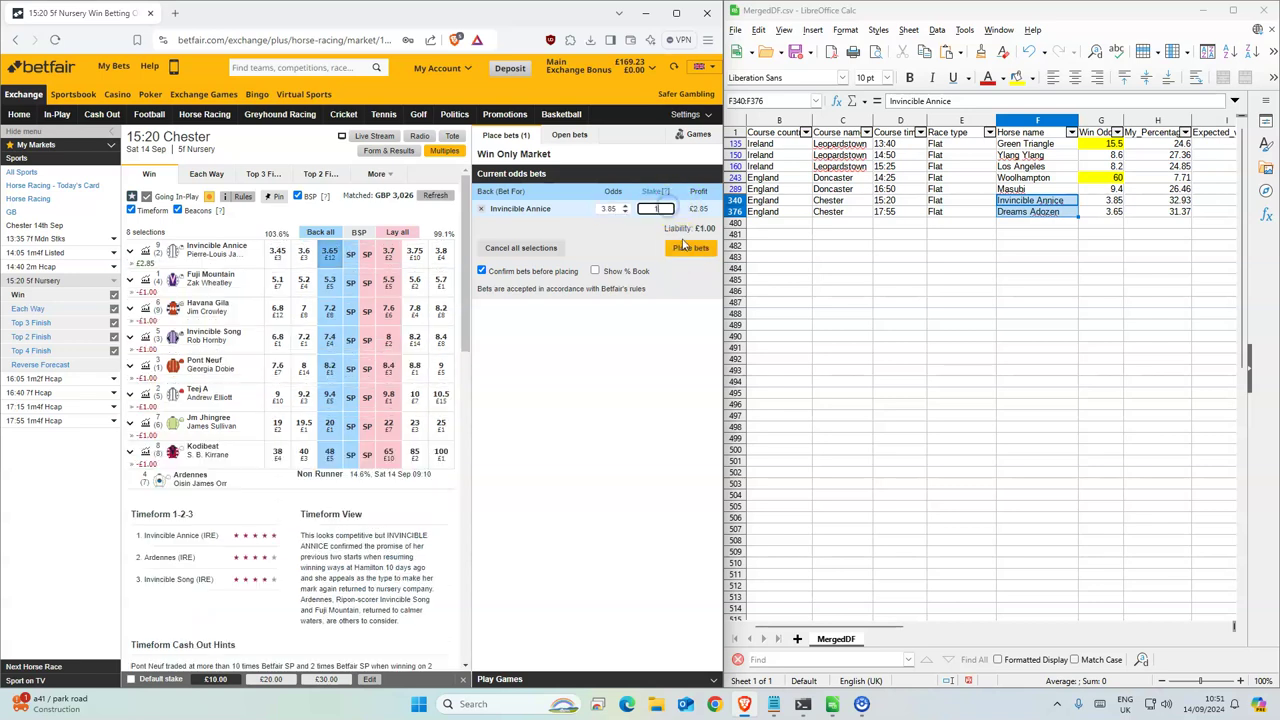
left_click(690, 248)
left_click(684, 259)
left_click(604, 186)
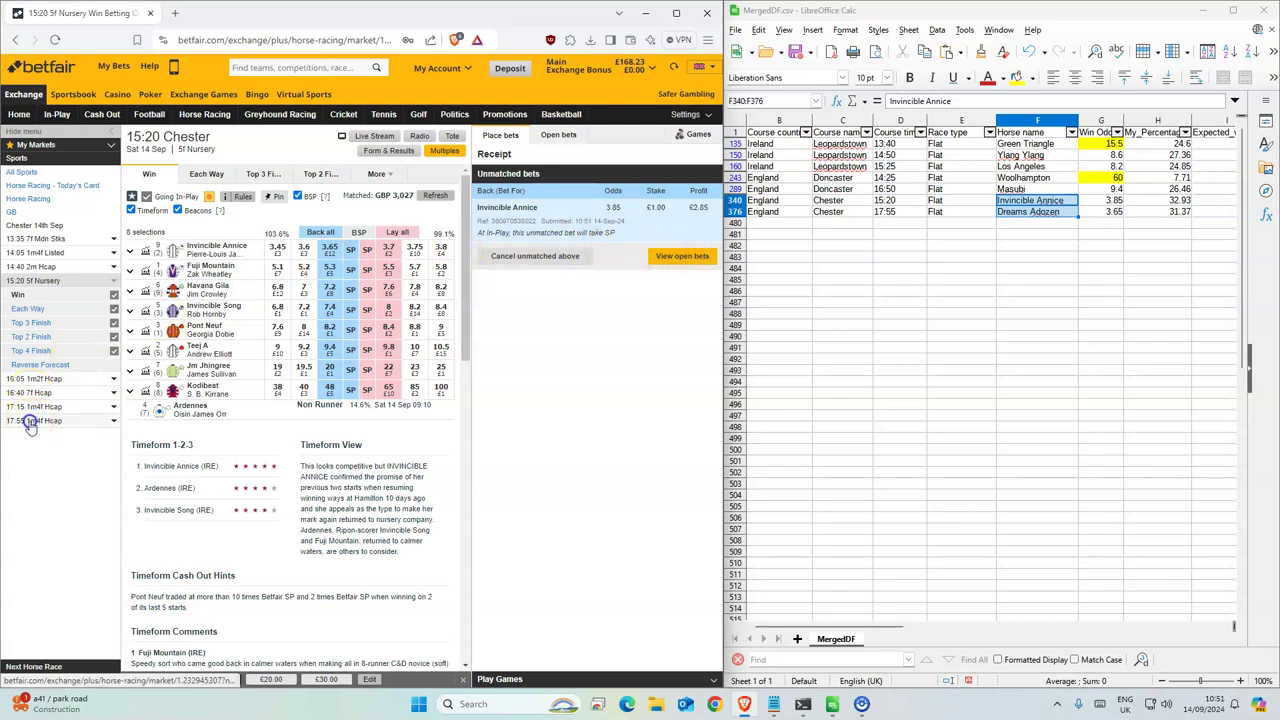
- Place a £1 back bet on Dreams Adozen at odds 3.65 in the 17:55 Chester win market, taking SP at in-play if unmatched
left_click(28, 421)
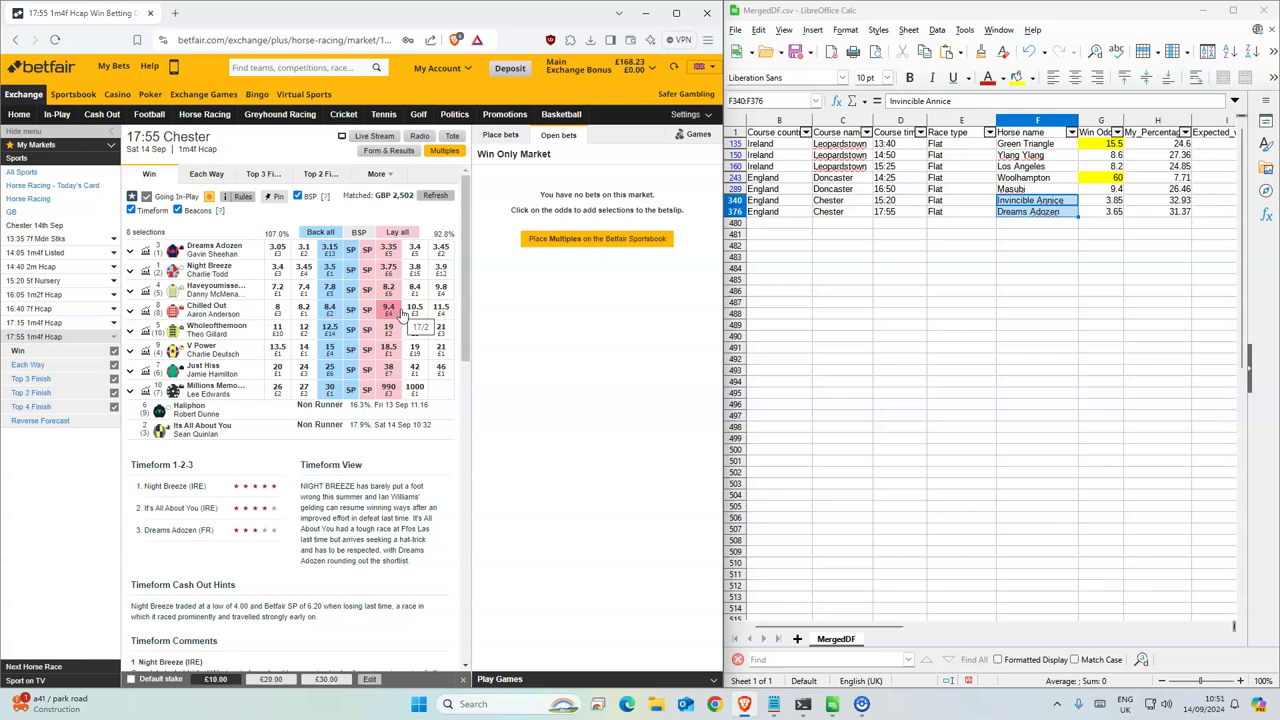
left_click(327, 250)
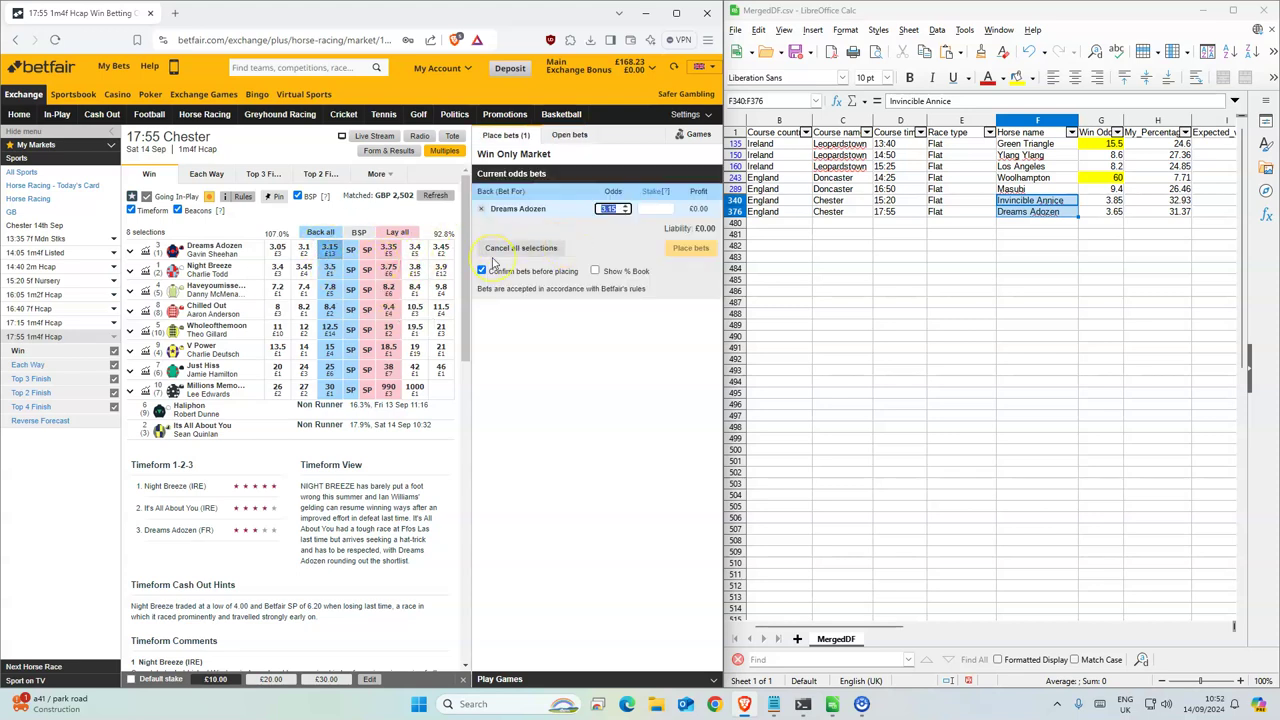
type("3.65")
left_click(655, 208)
type("1")
left_click(690, 247)
left_click(698, 259)
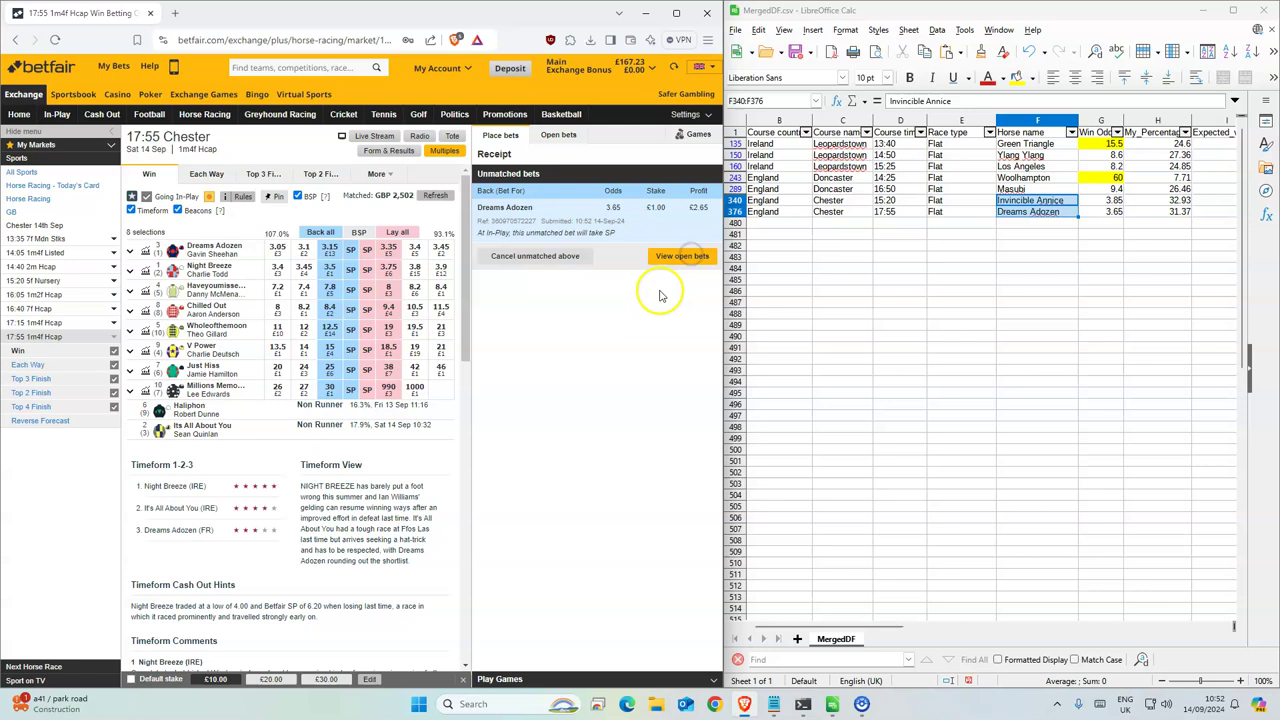
left_click(640, 351)
left_click(503, 367)
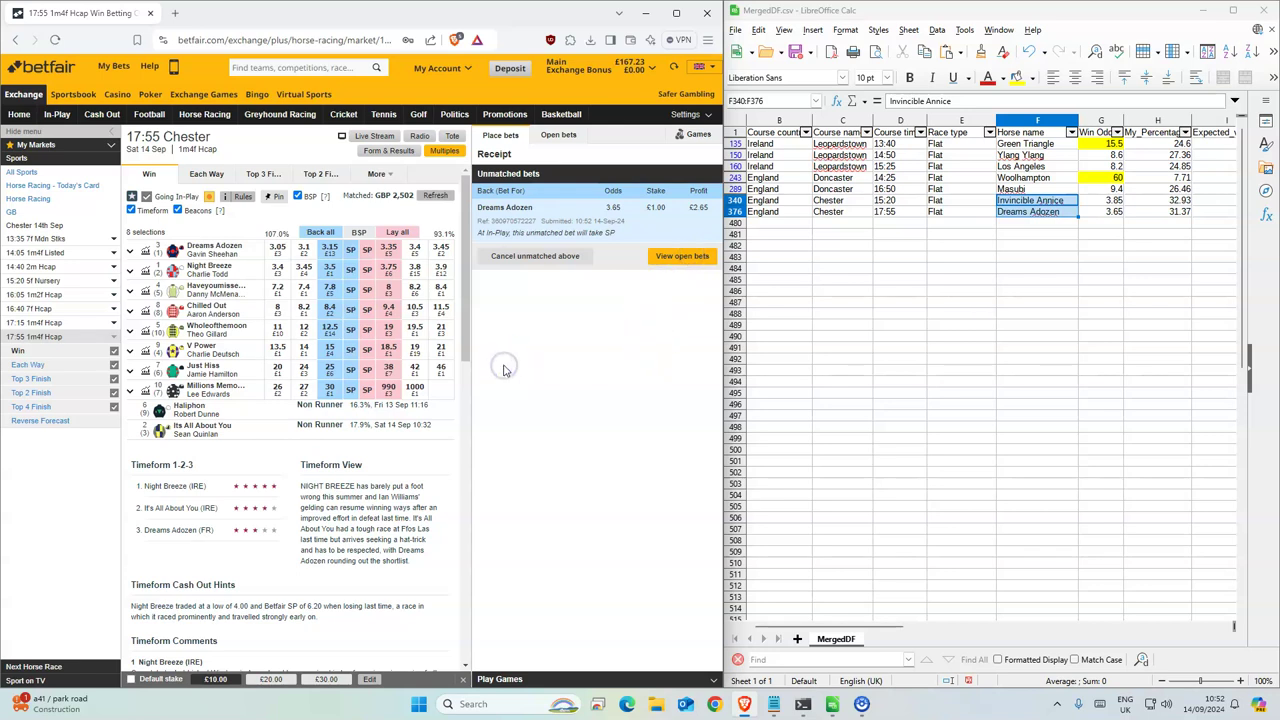
left_click(956, 360)
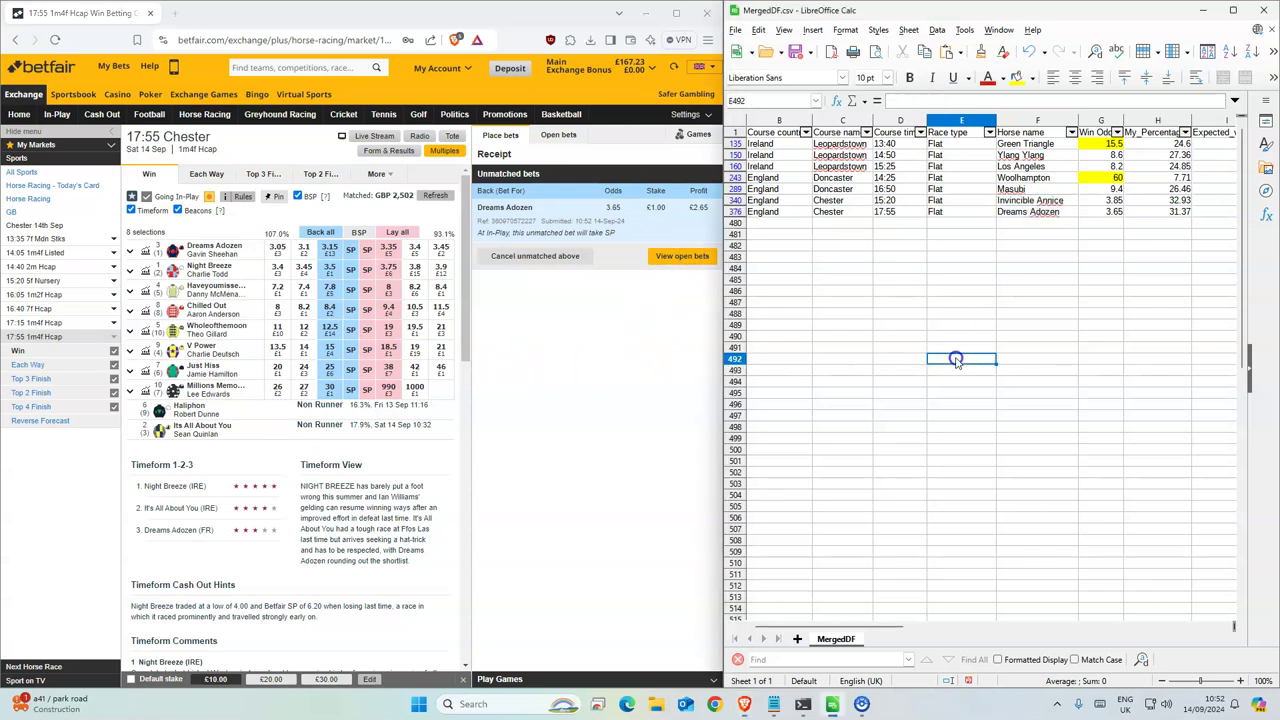